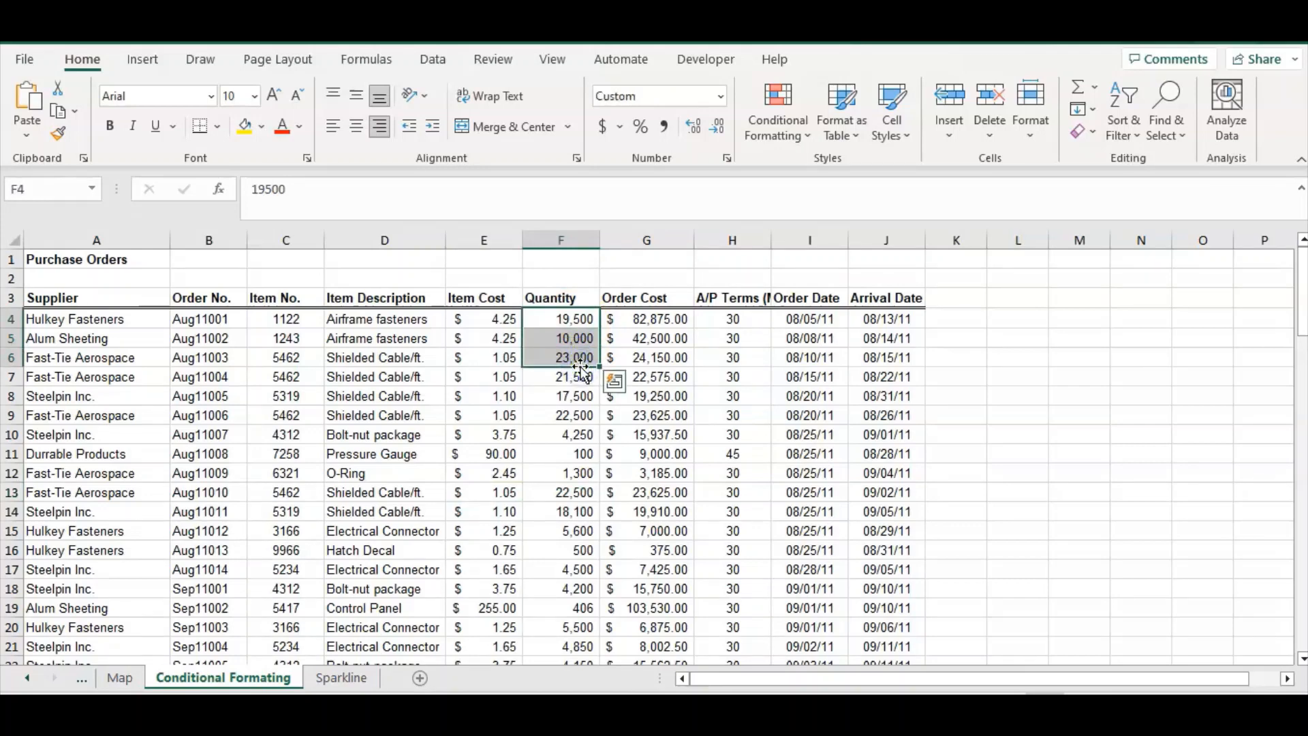
Highlight Quantity column values less than 10000 with a green fill and dark green text
key("ctrl+shift+Down")
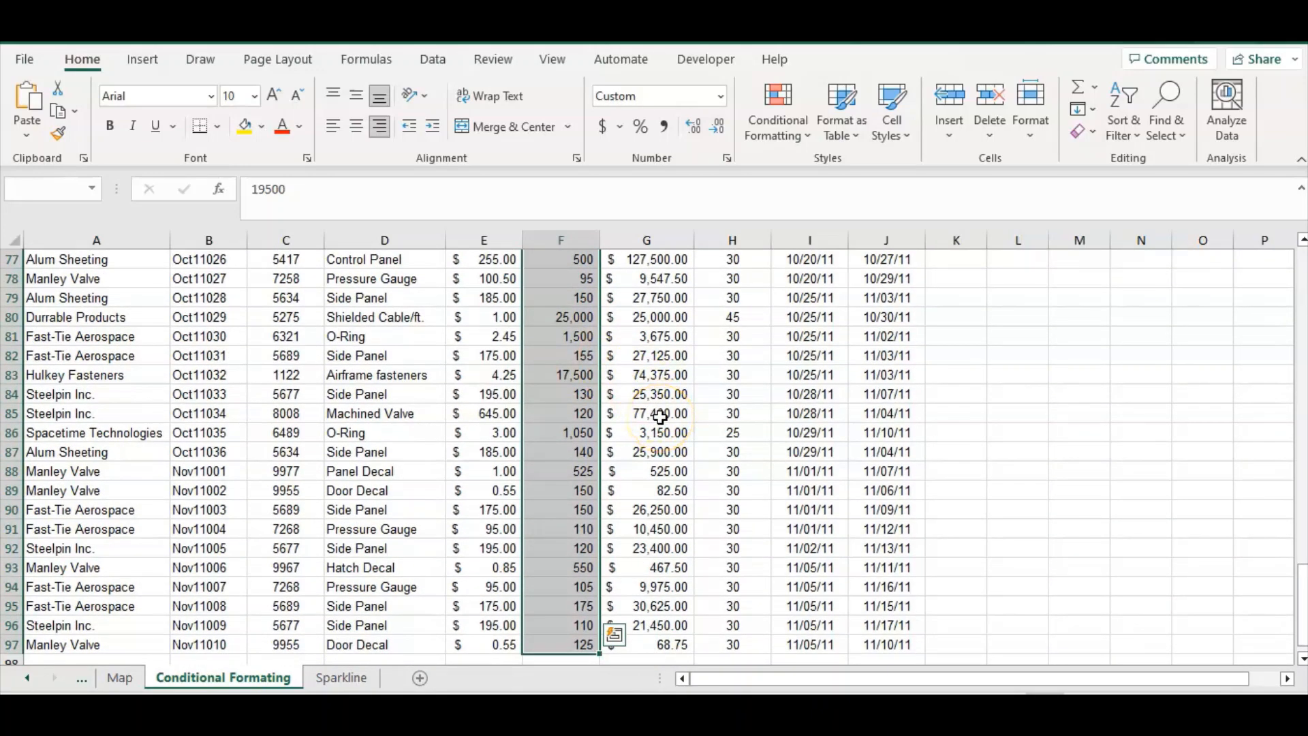
scroll(660, 417, "up", 20)
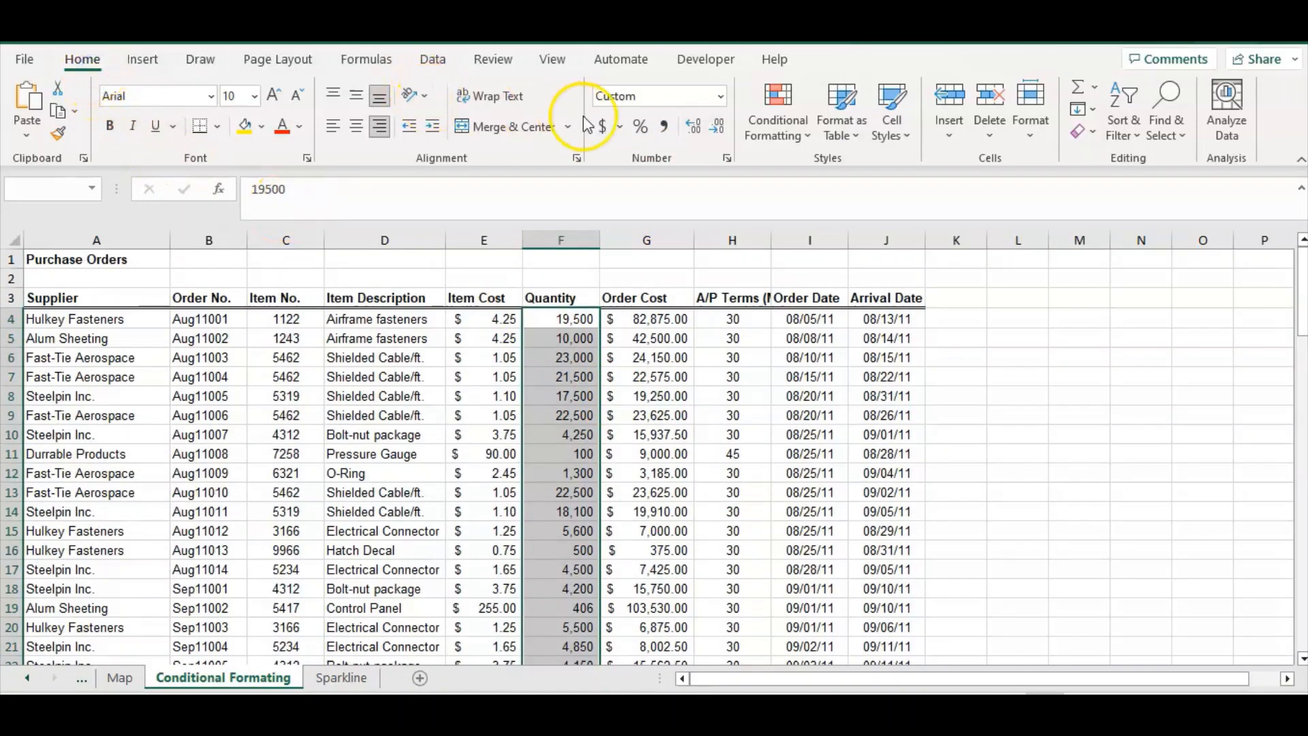
left_click(768, 124)
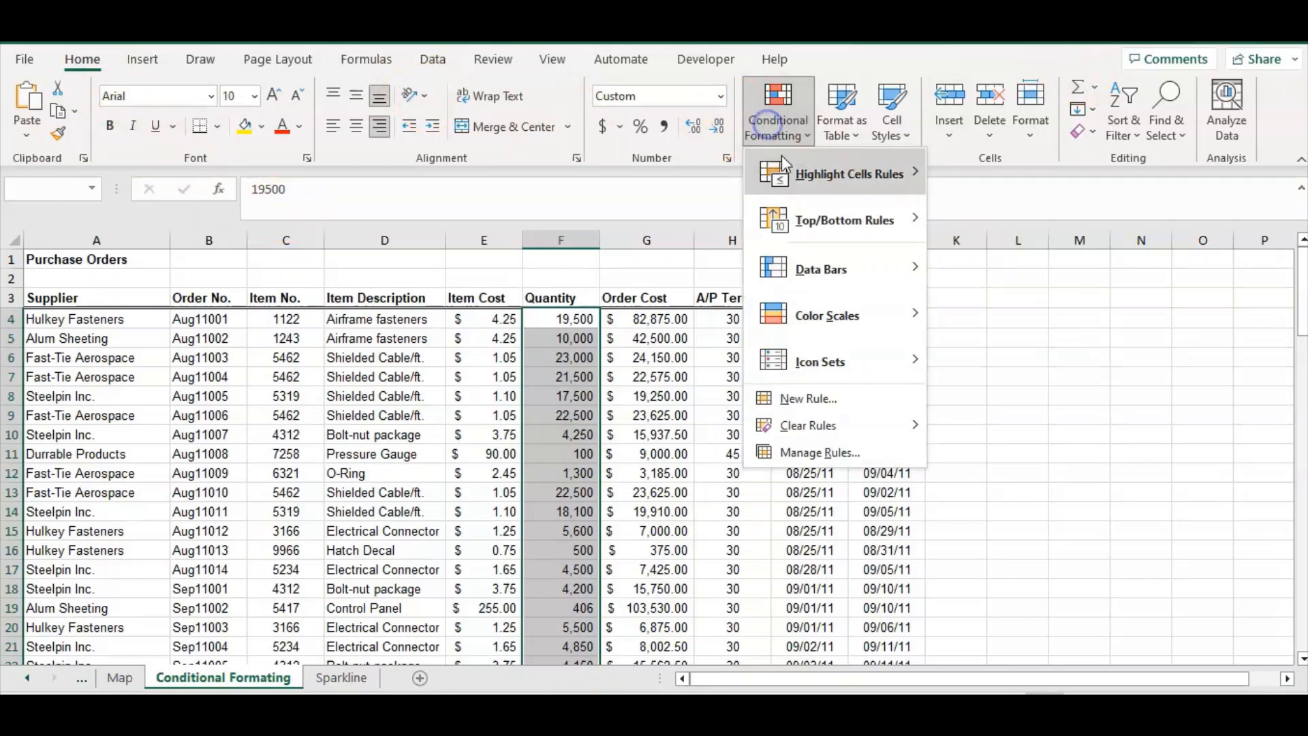
left_click(802, 303)
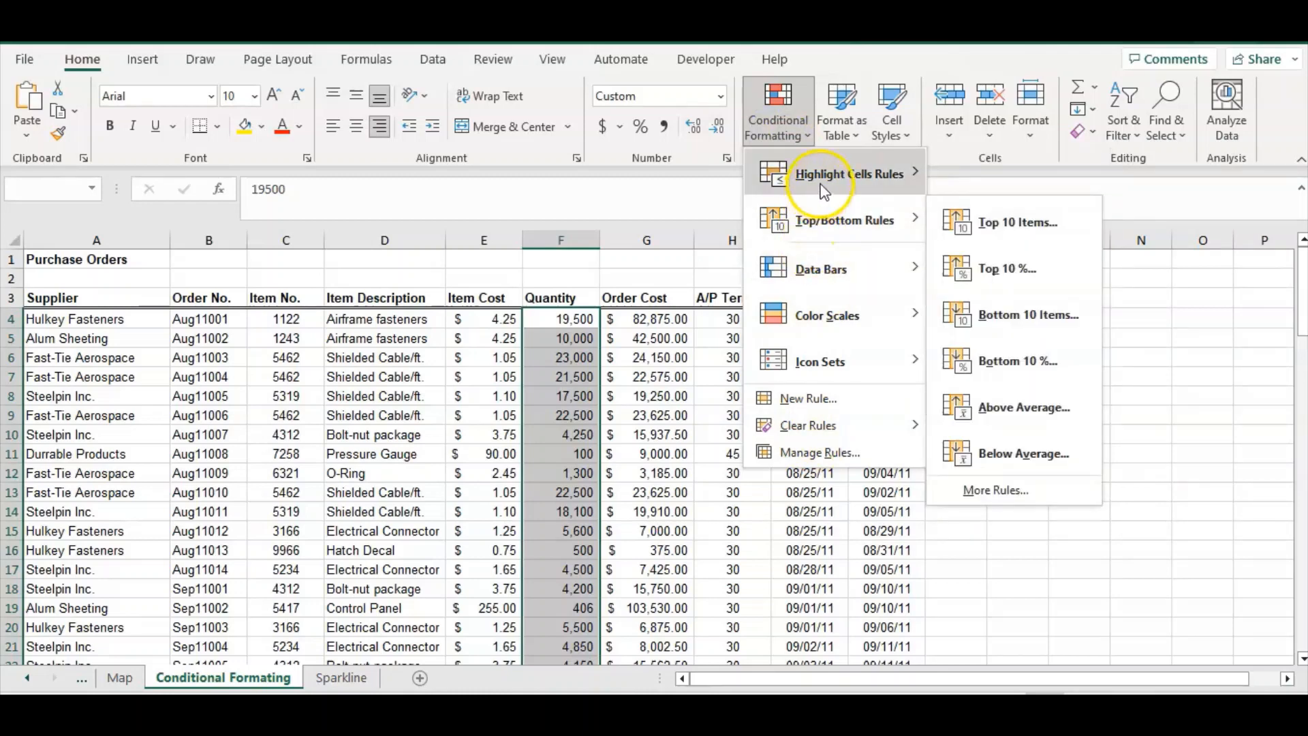
left_click(824, 189)
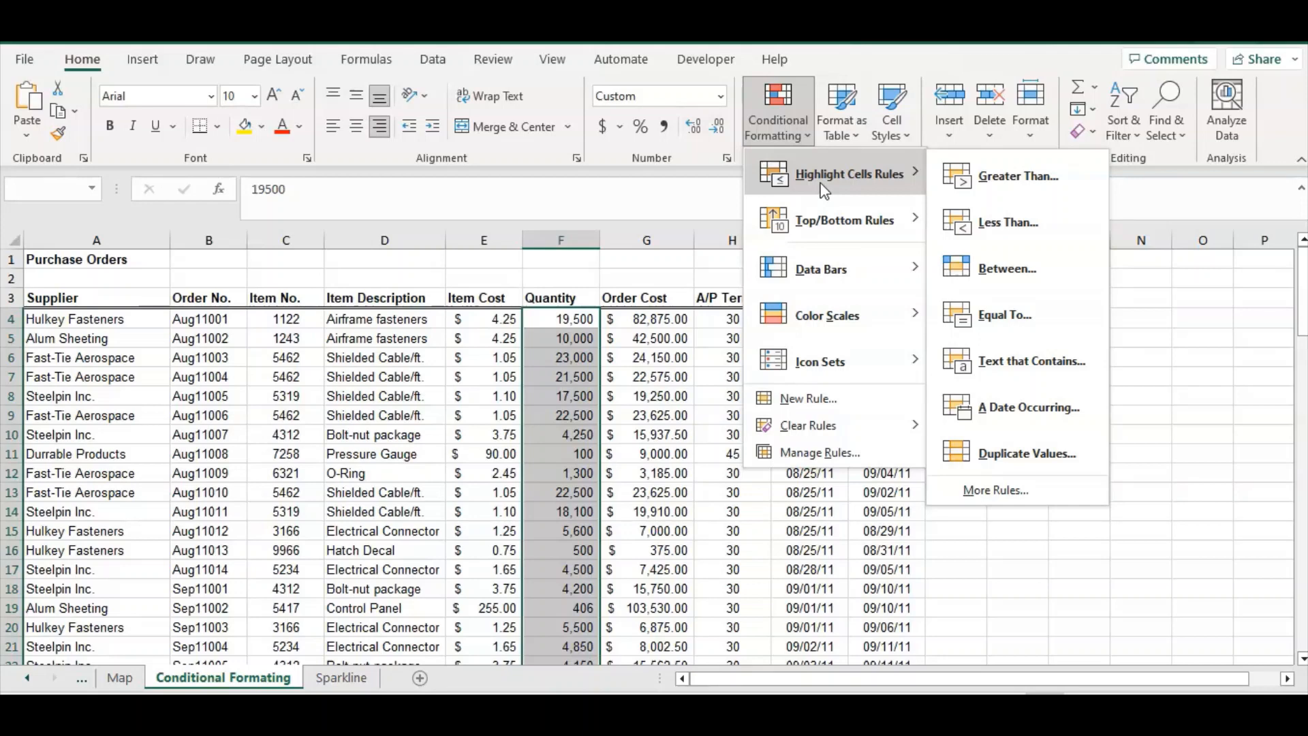
left_click(1003, 223)
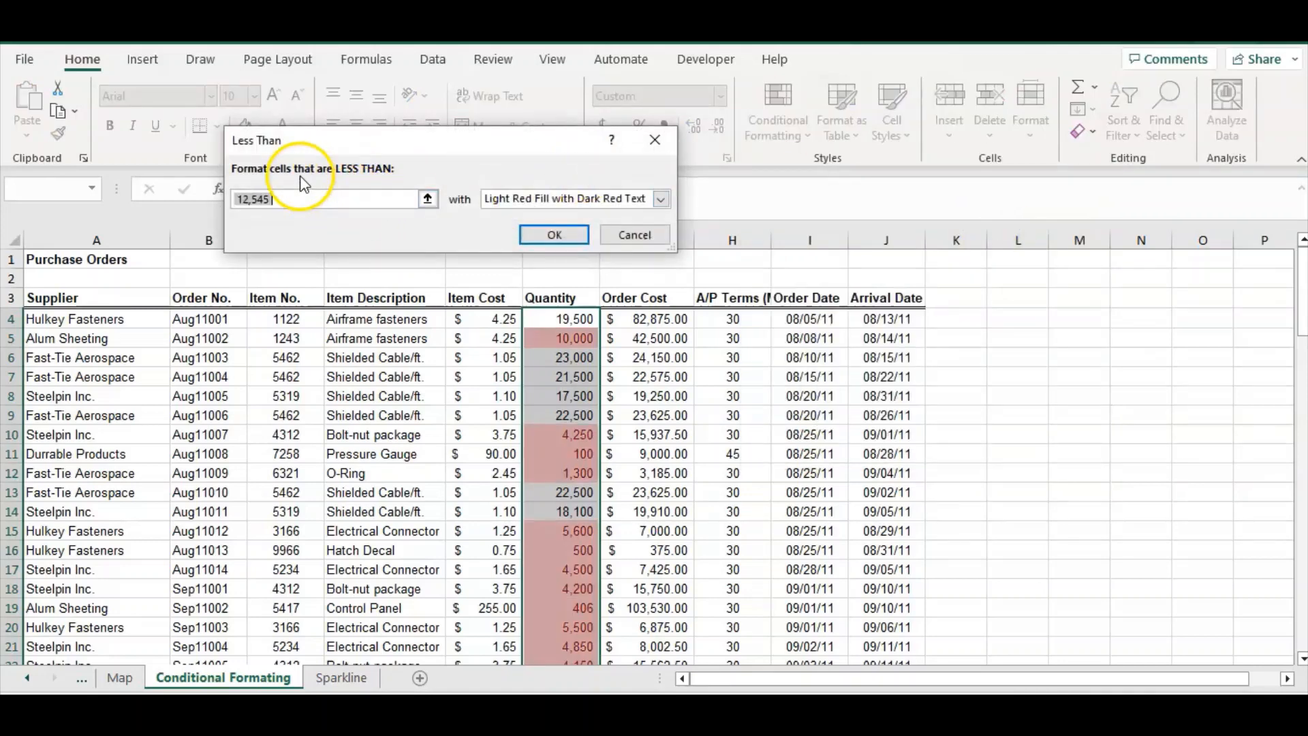
left_click(352, 194)
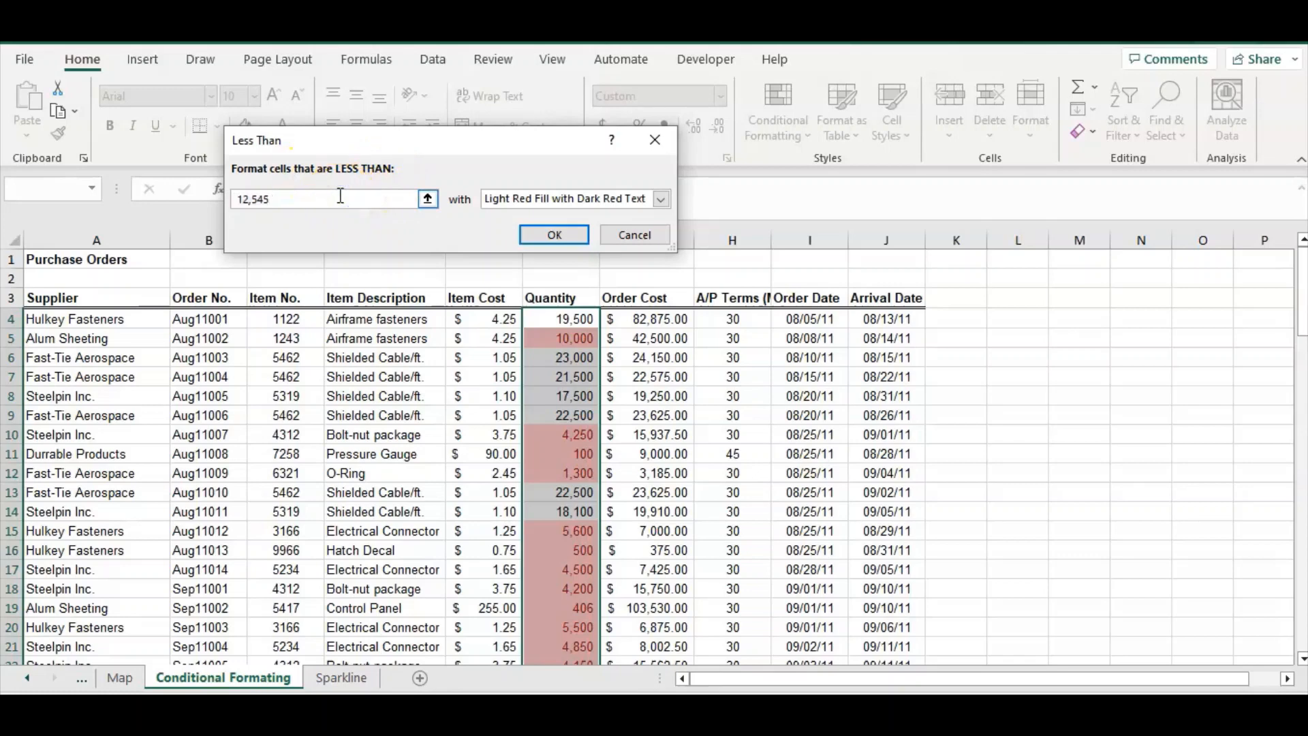
key("BackSpace")
key("BackSpace")
key("BackSpace")
key("BackSpace")
key("BackSpace")
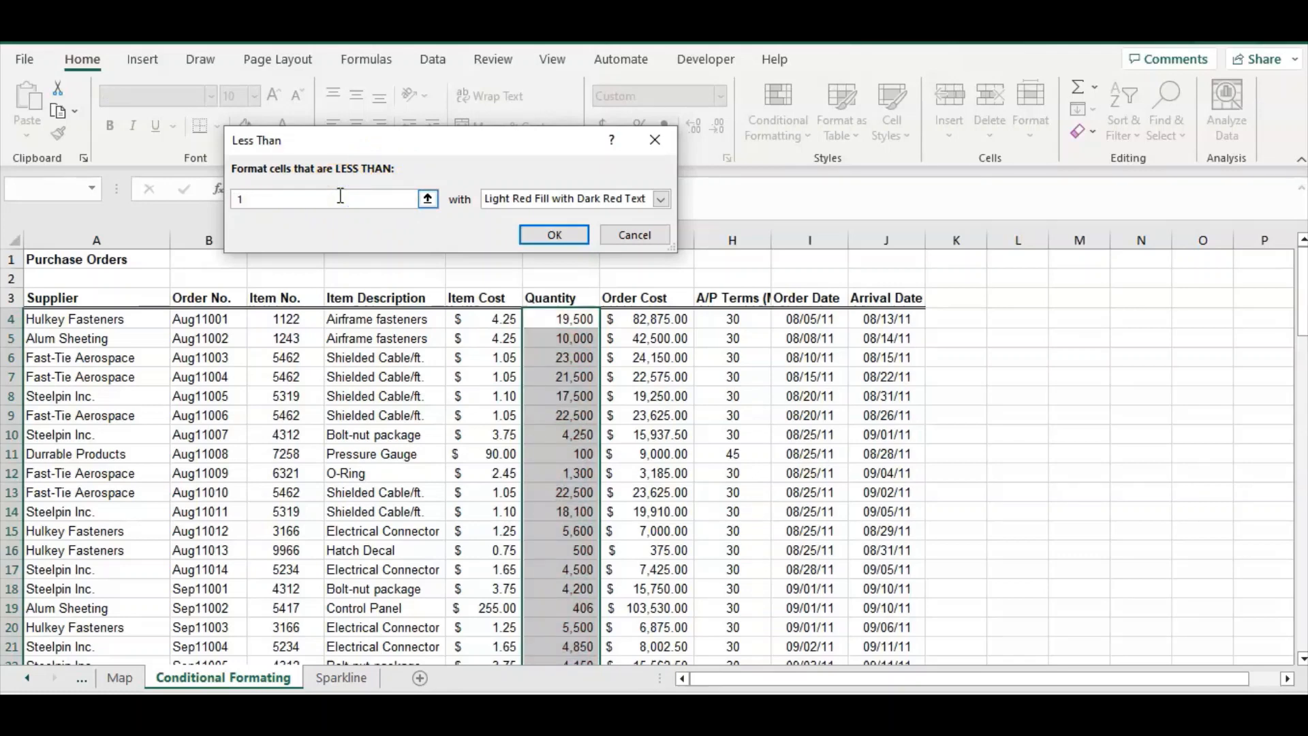
type("0000")
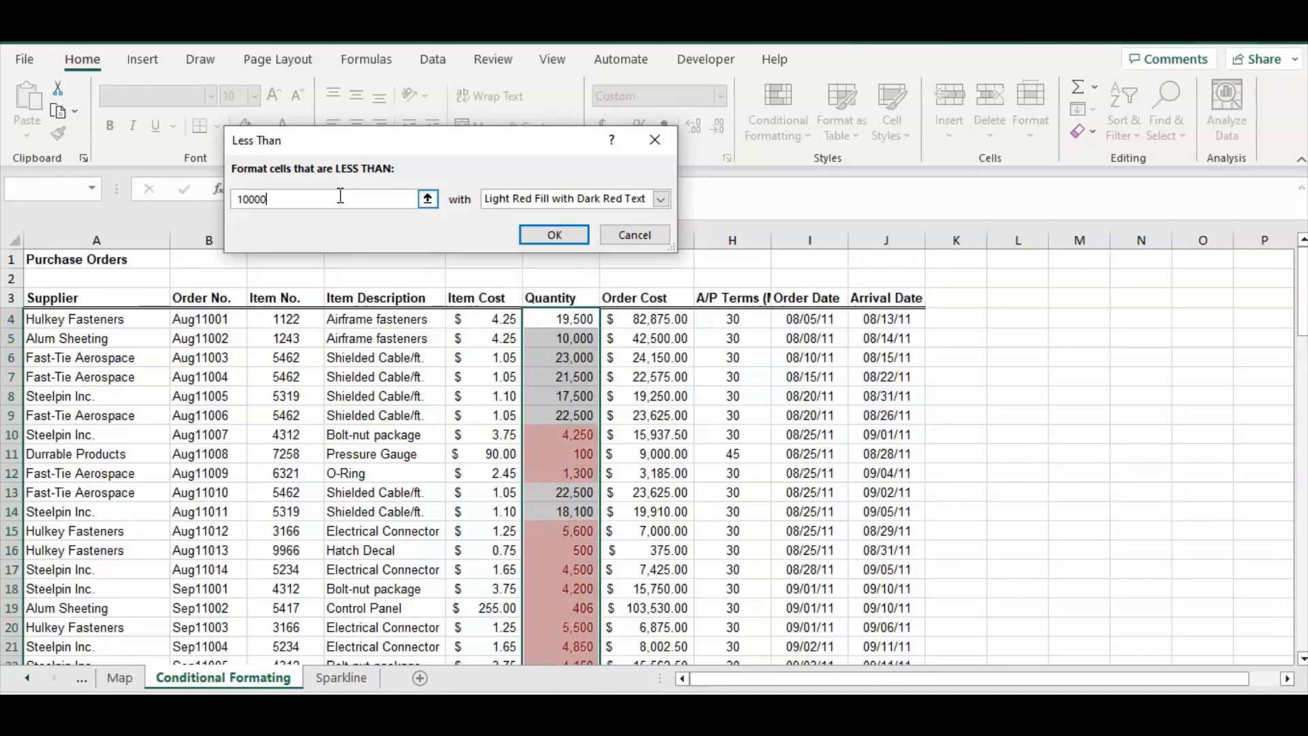
left_click(660, 198)
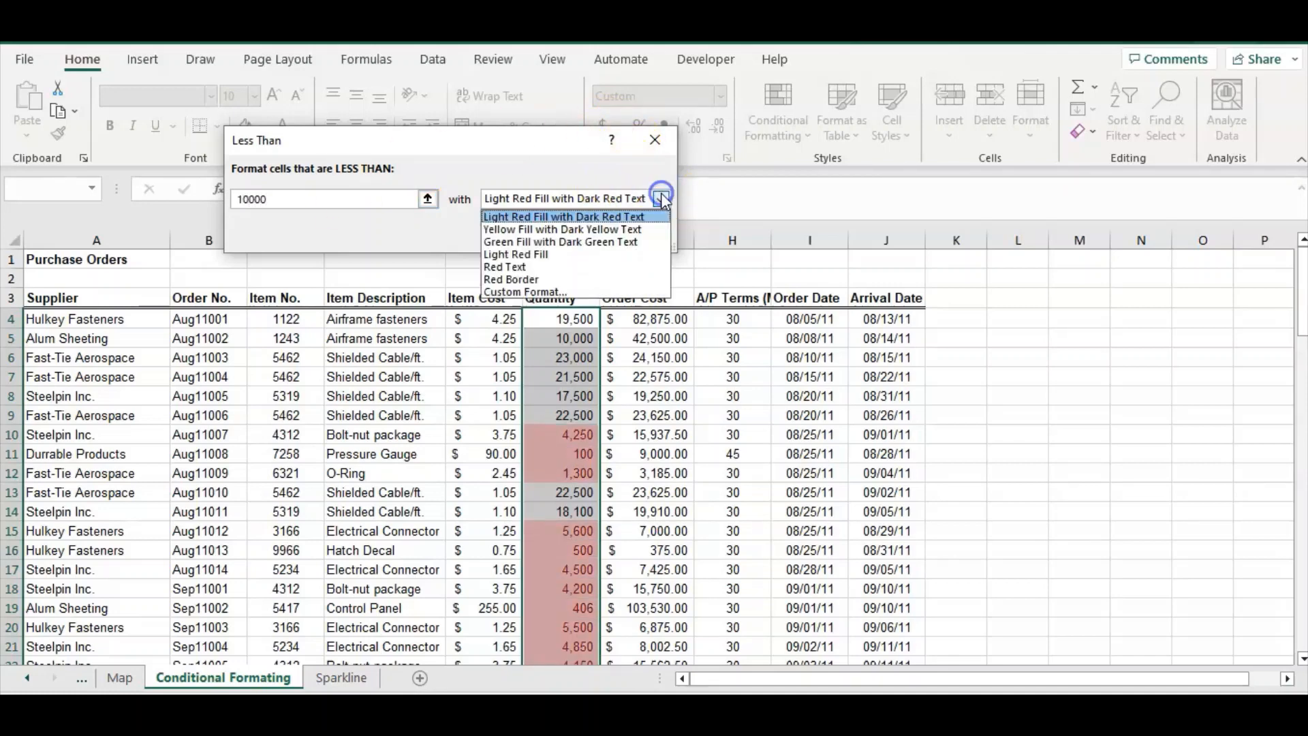
left_click(605, 241)
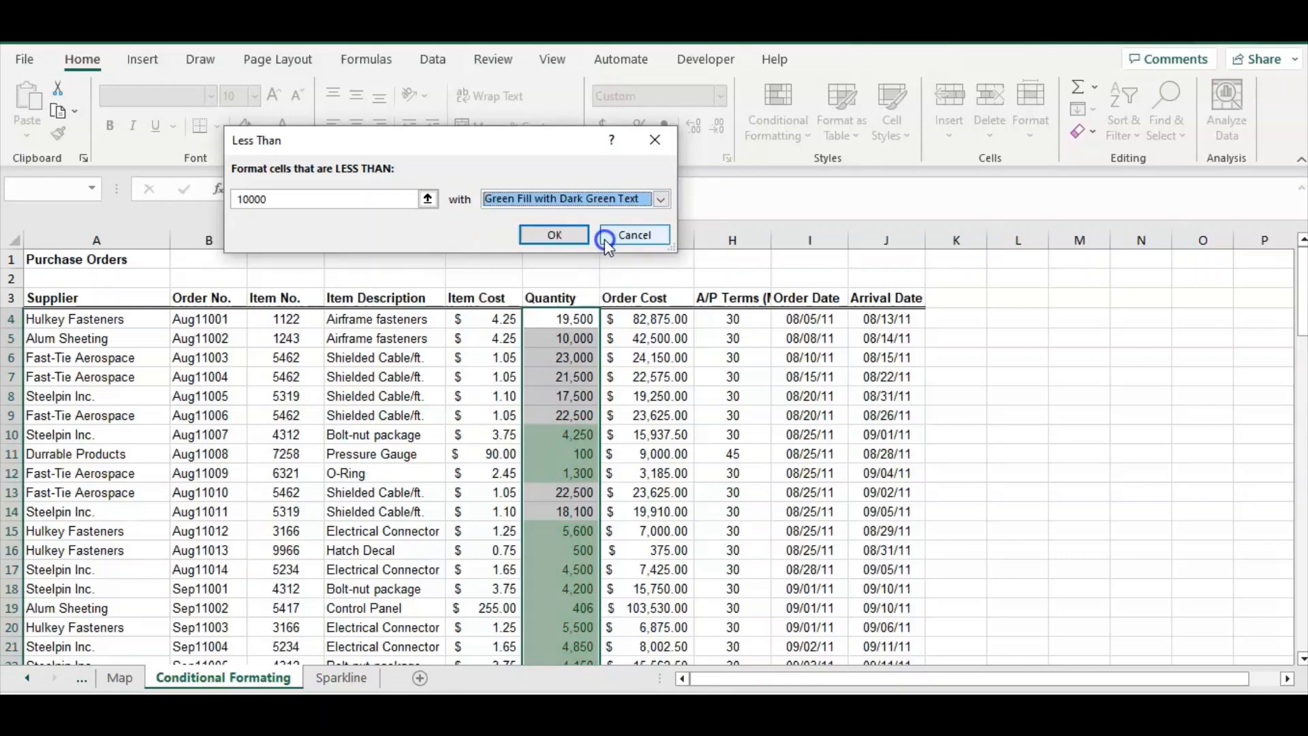
left_click(568, 236)
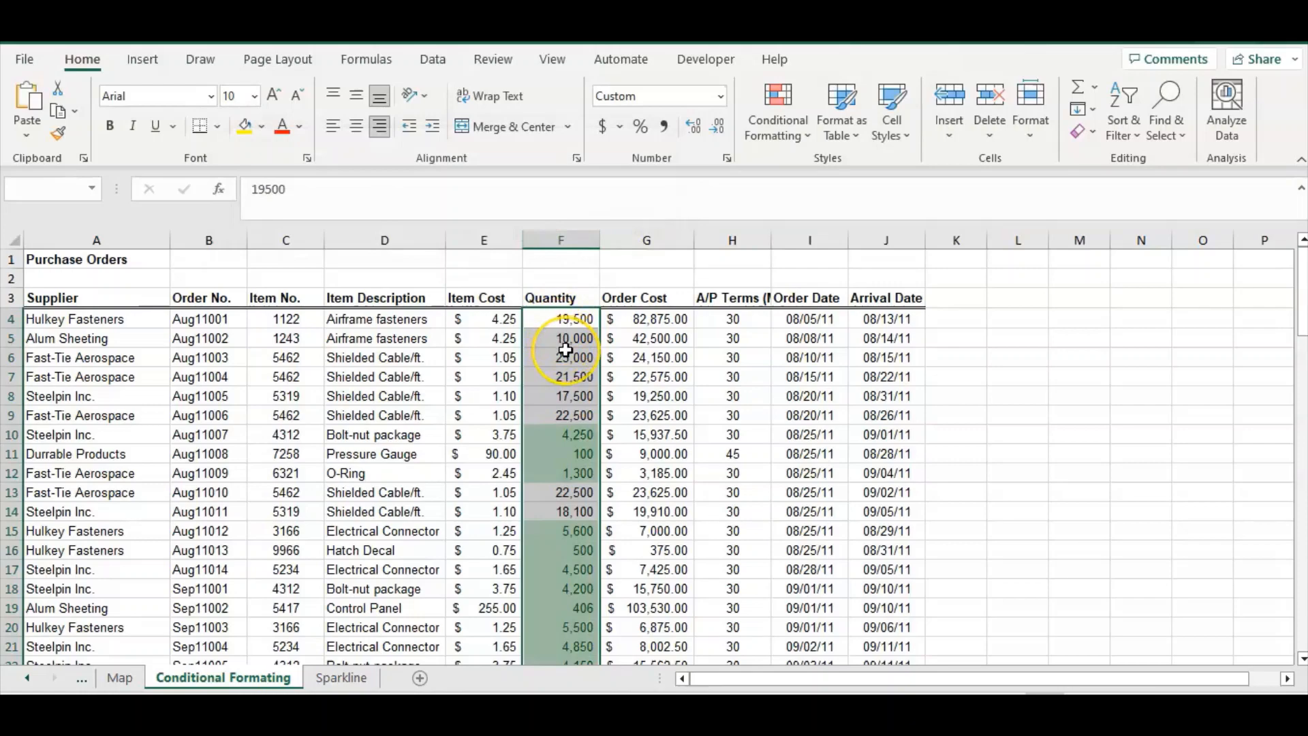
Scroll through the Quantity column to review the highlighted values
scroll(566, 350, "down", 1)
scroll(566, 350, "down", 1)
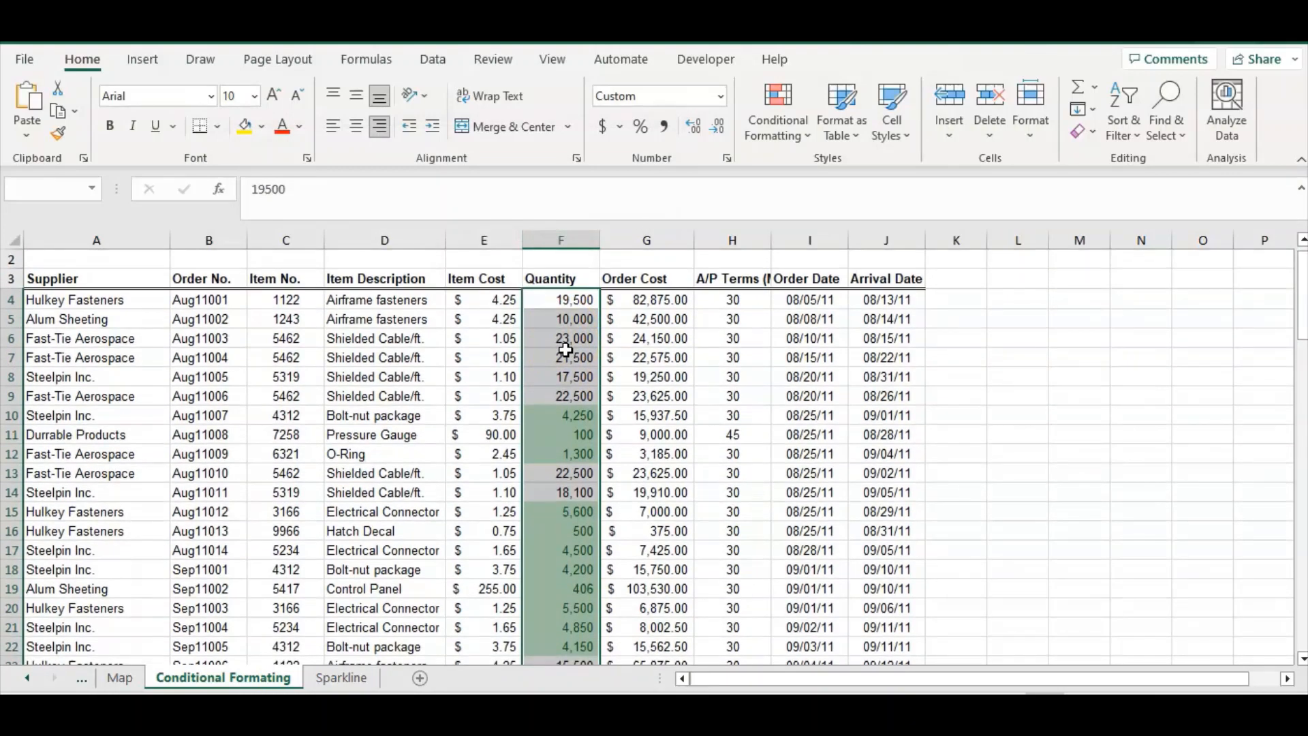
scroll(565, 350, "down", 2)
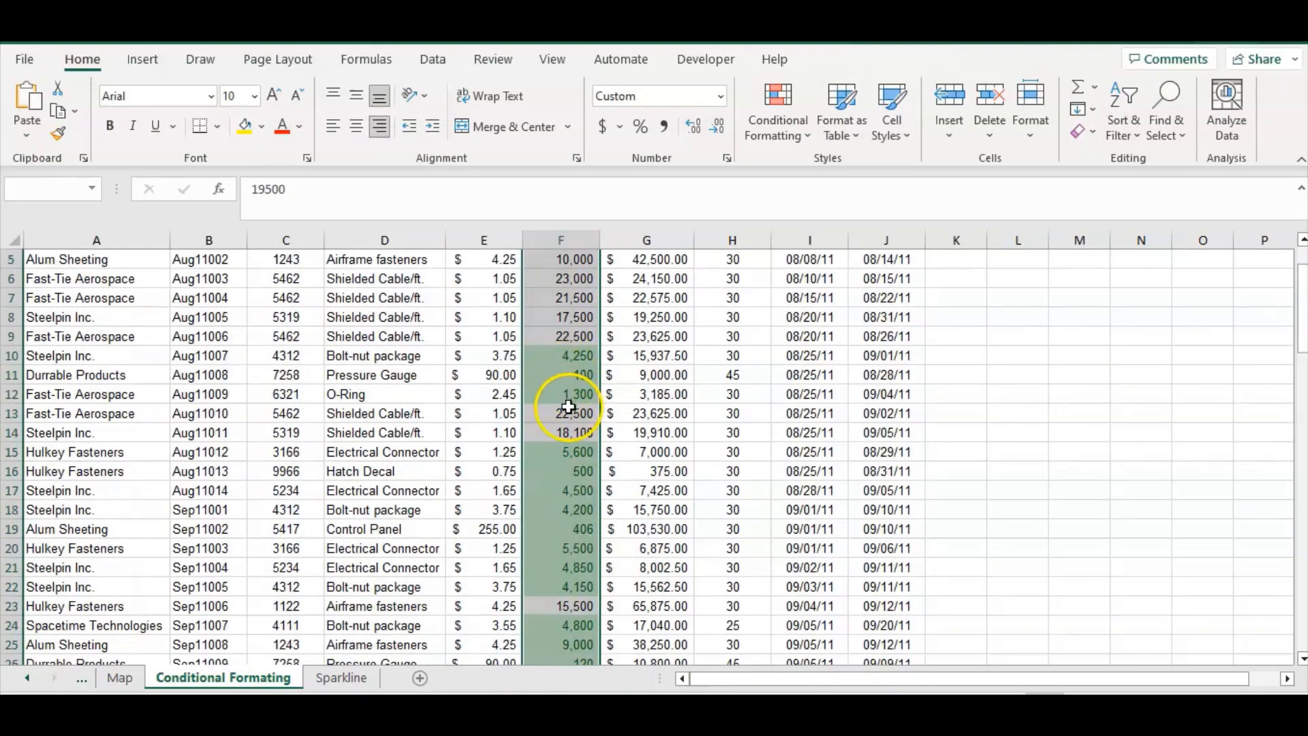
scroll(569, 407, "down", 4)
scroll(569, 408, "down", 1)
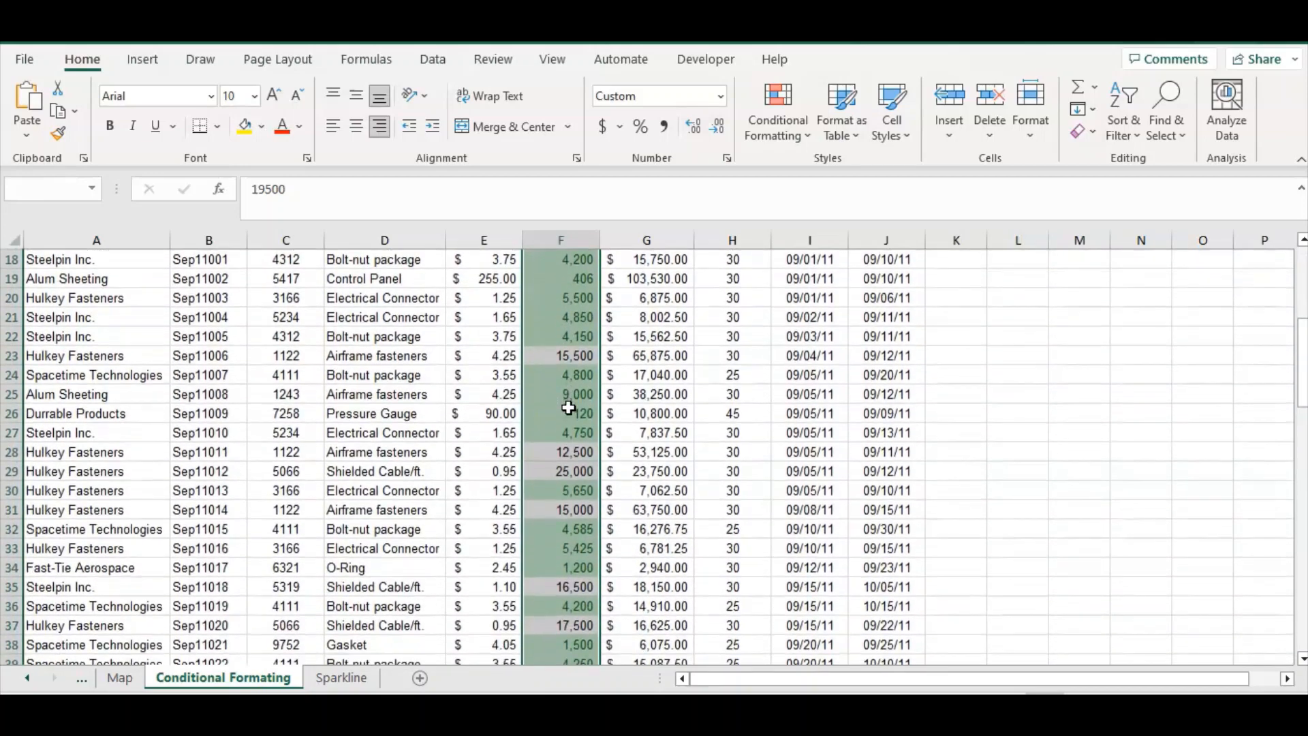
scroll(569, 407, "up", 6)
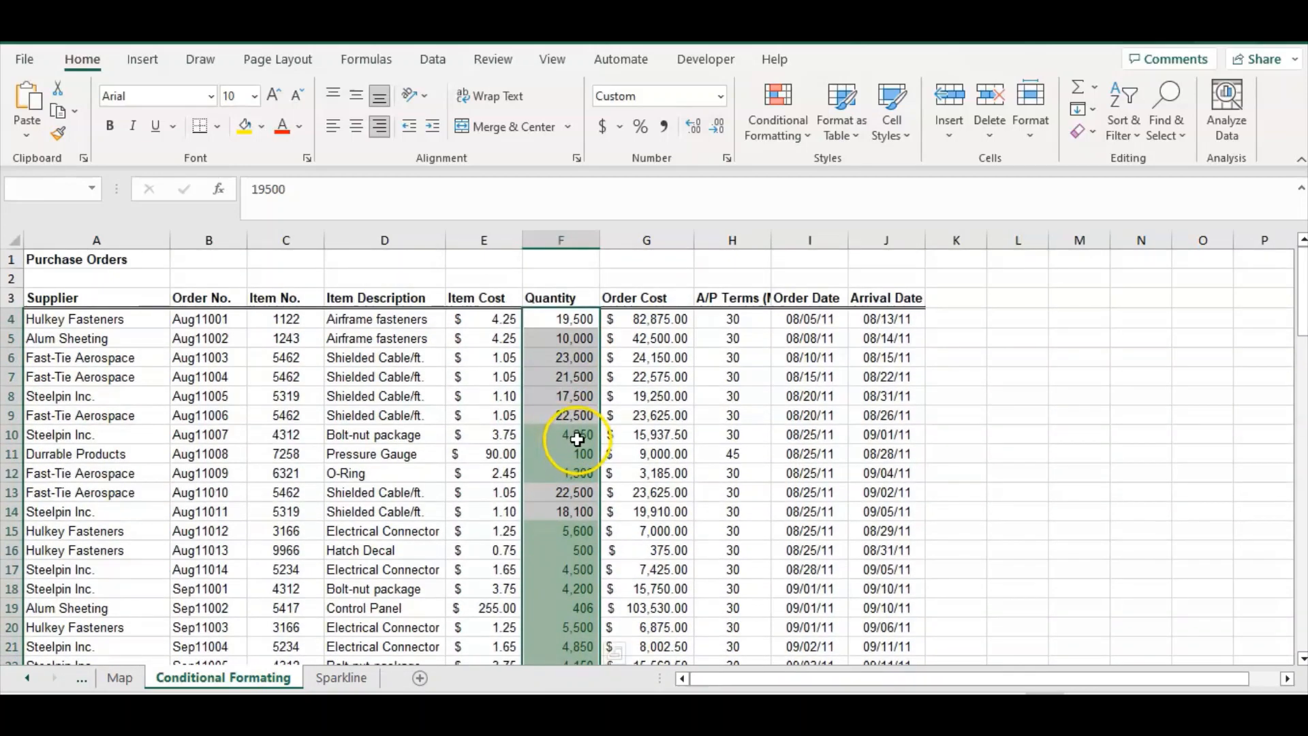
left_click(647, 319)
left_click(778, 119)
mouse_move(829, 217)
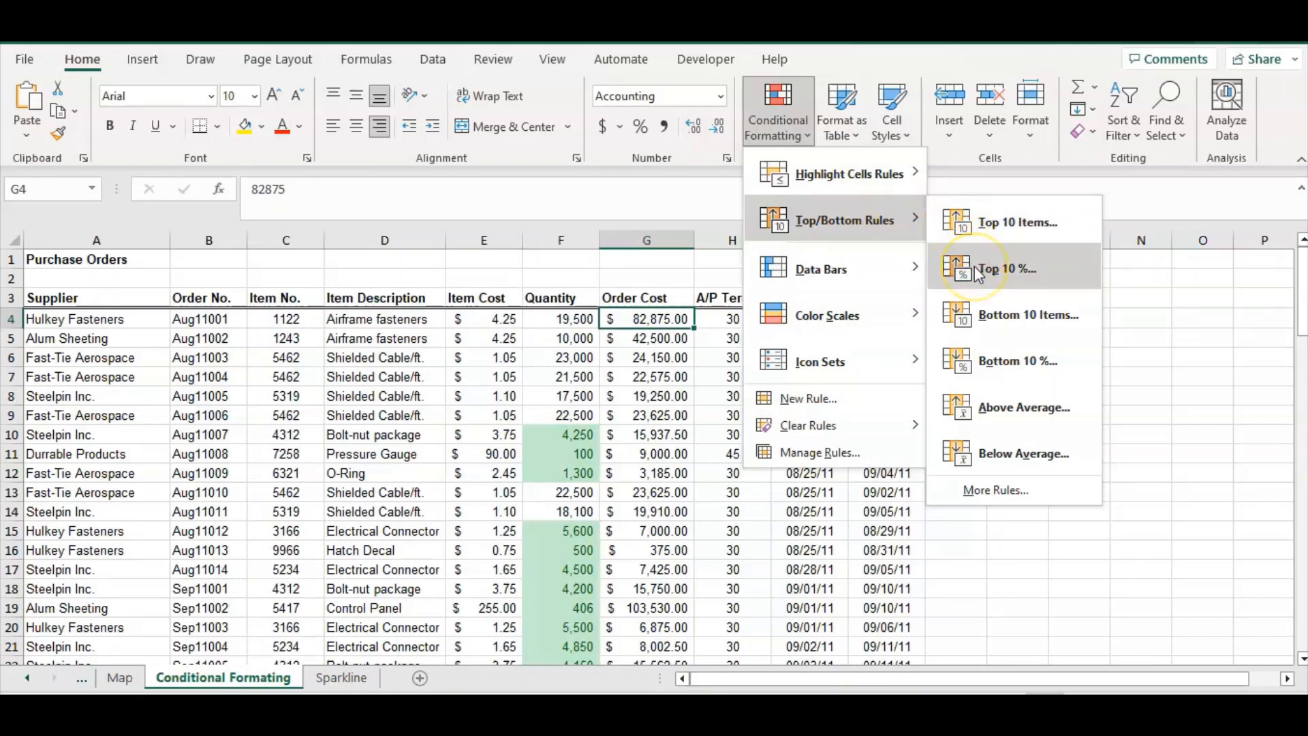
left_click(644, 341)
left_click(643, 340)
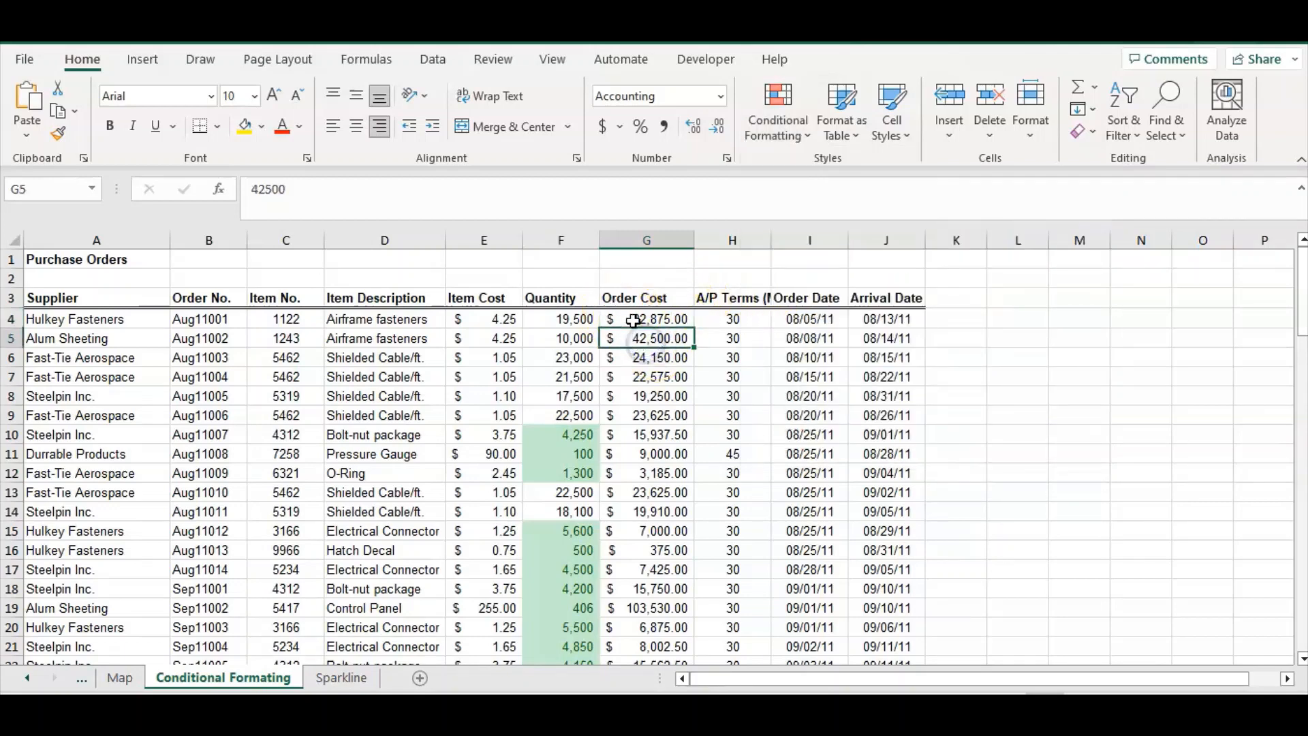
left_click(637, 318)
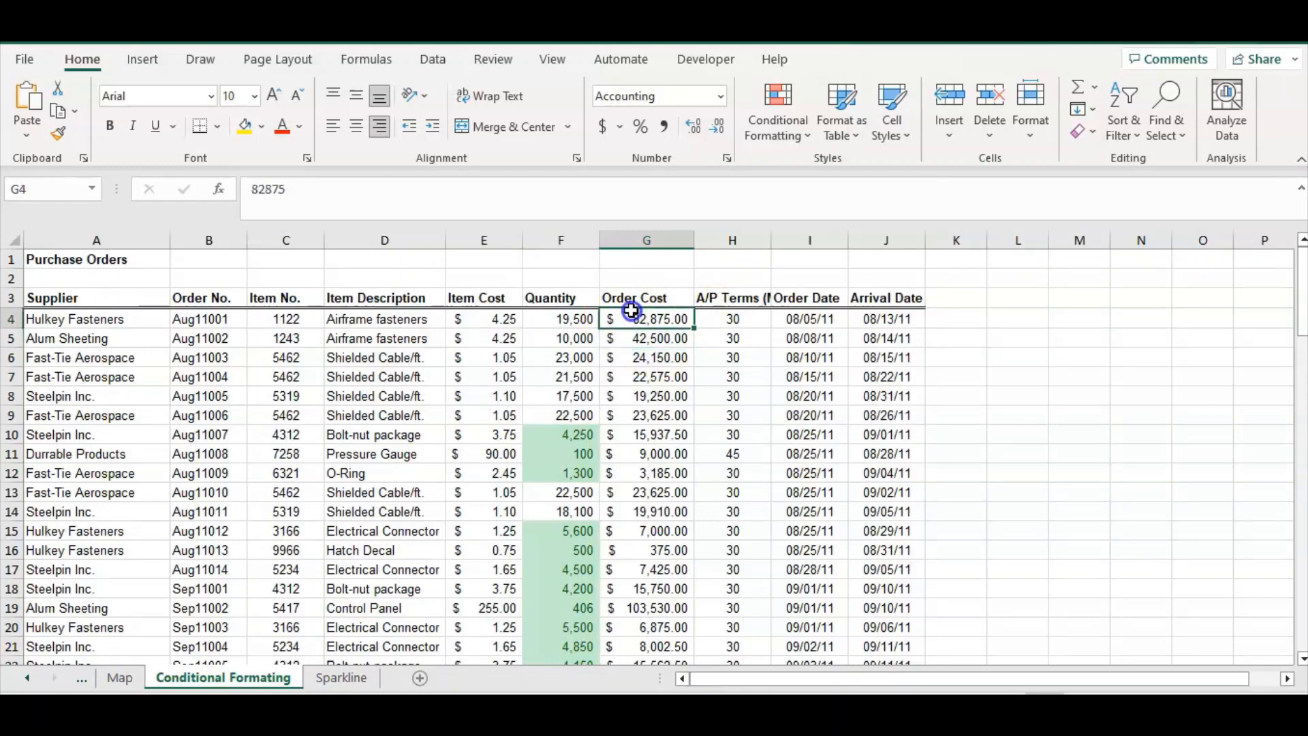
Start a Top 10% rule for the whole Order Cost column and set the rank to 20%
left_click_drag(637, 321, 644, 378)
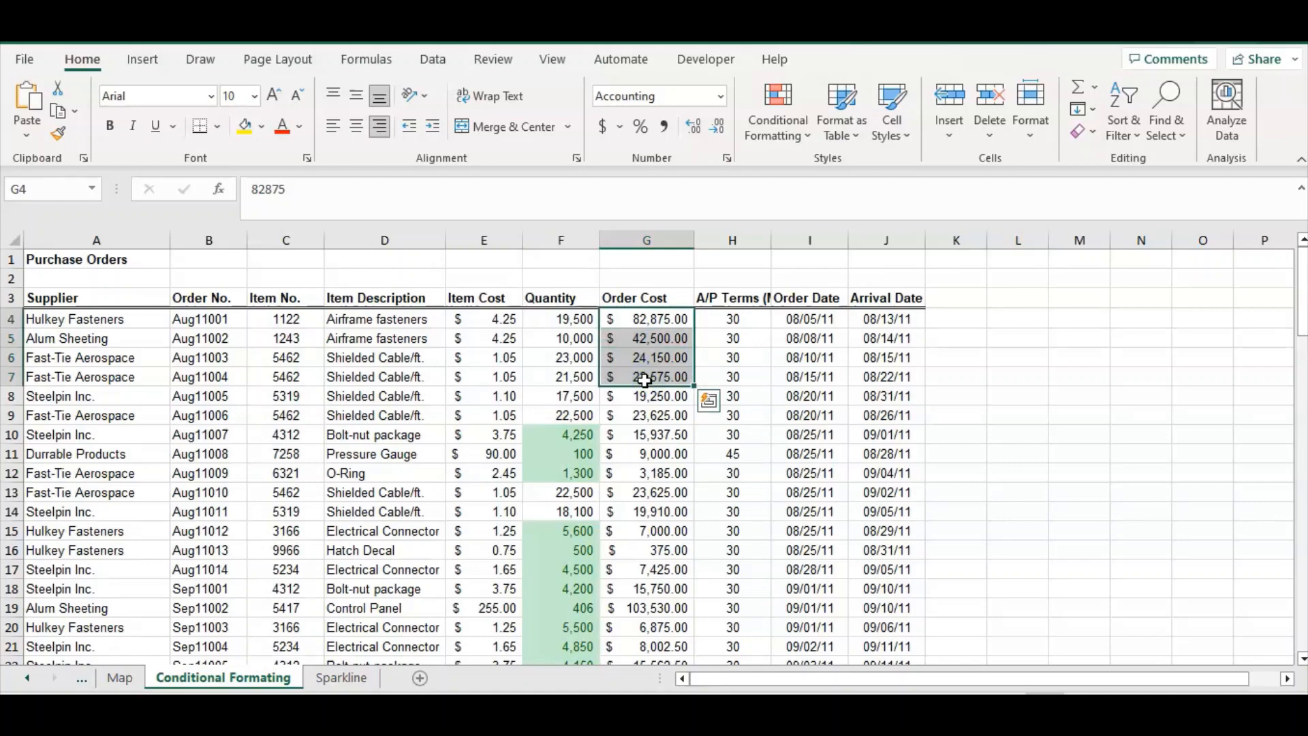
key("ctrl+shift+Down")
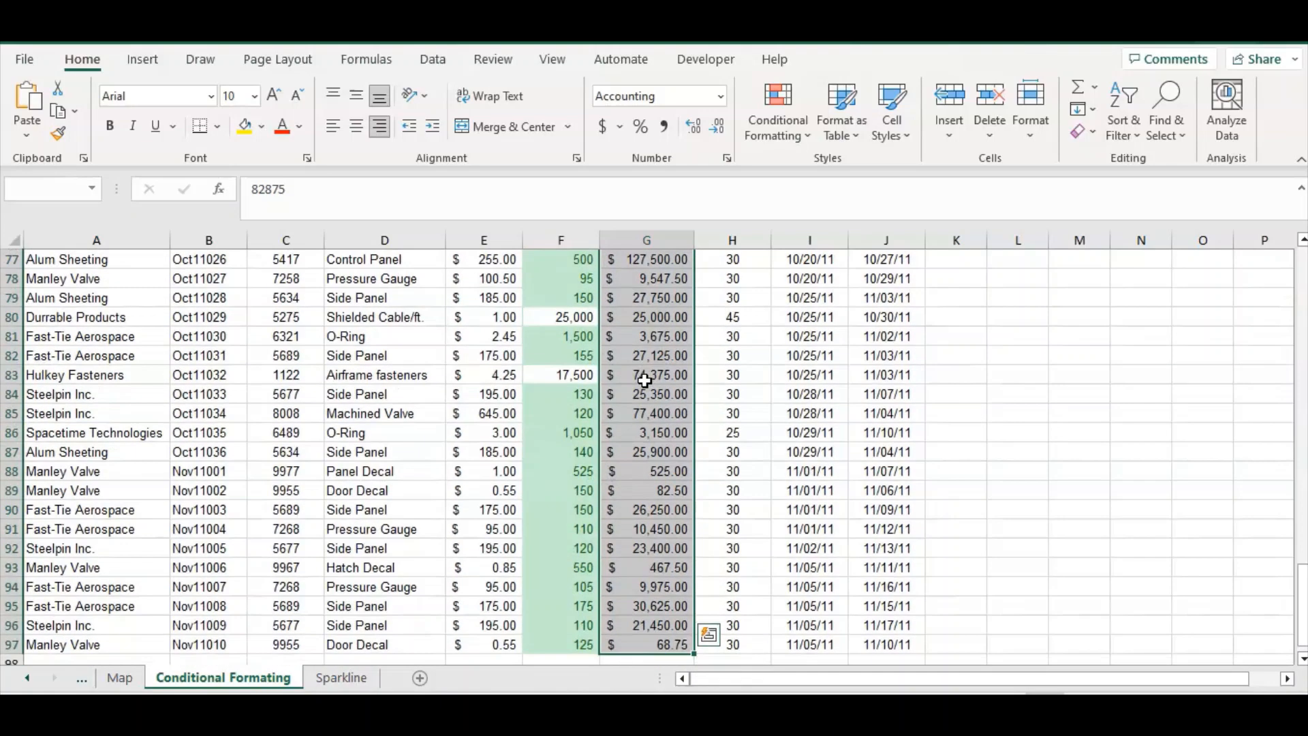
left_click(804, 139)
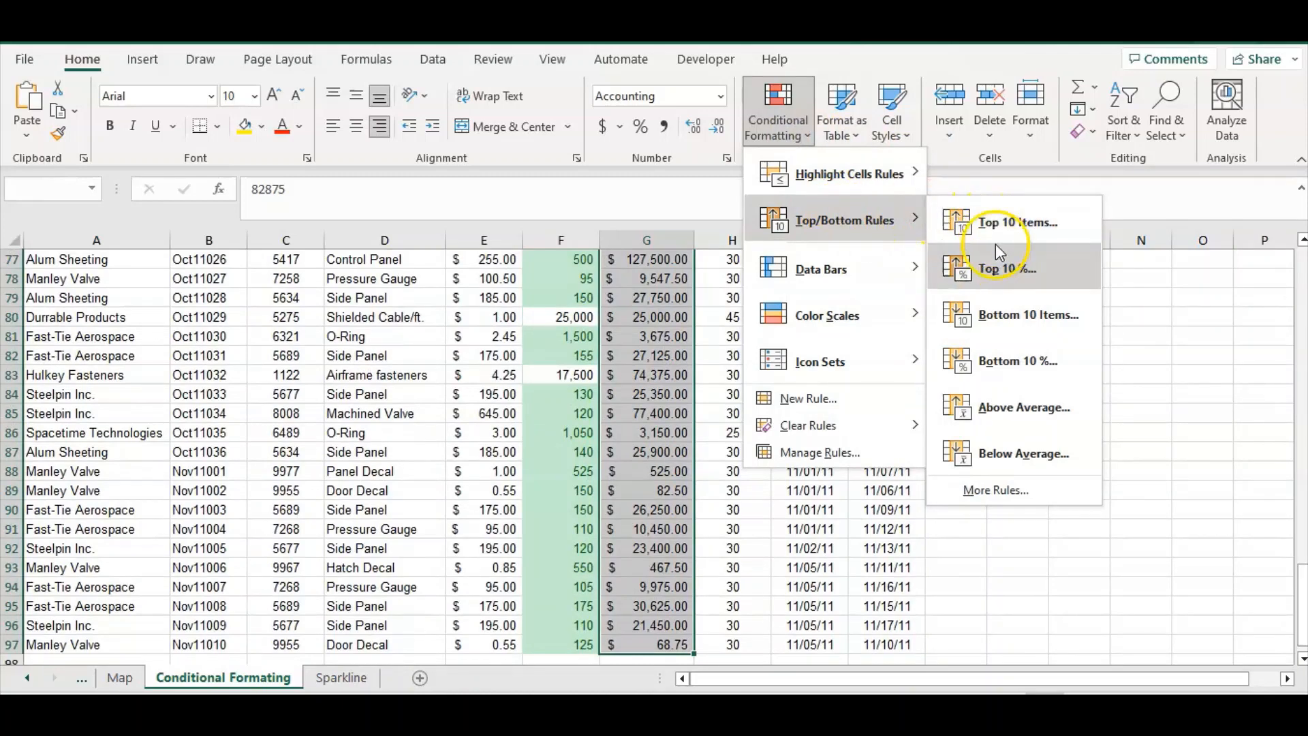
left_click(1000, 266)
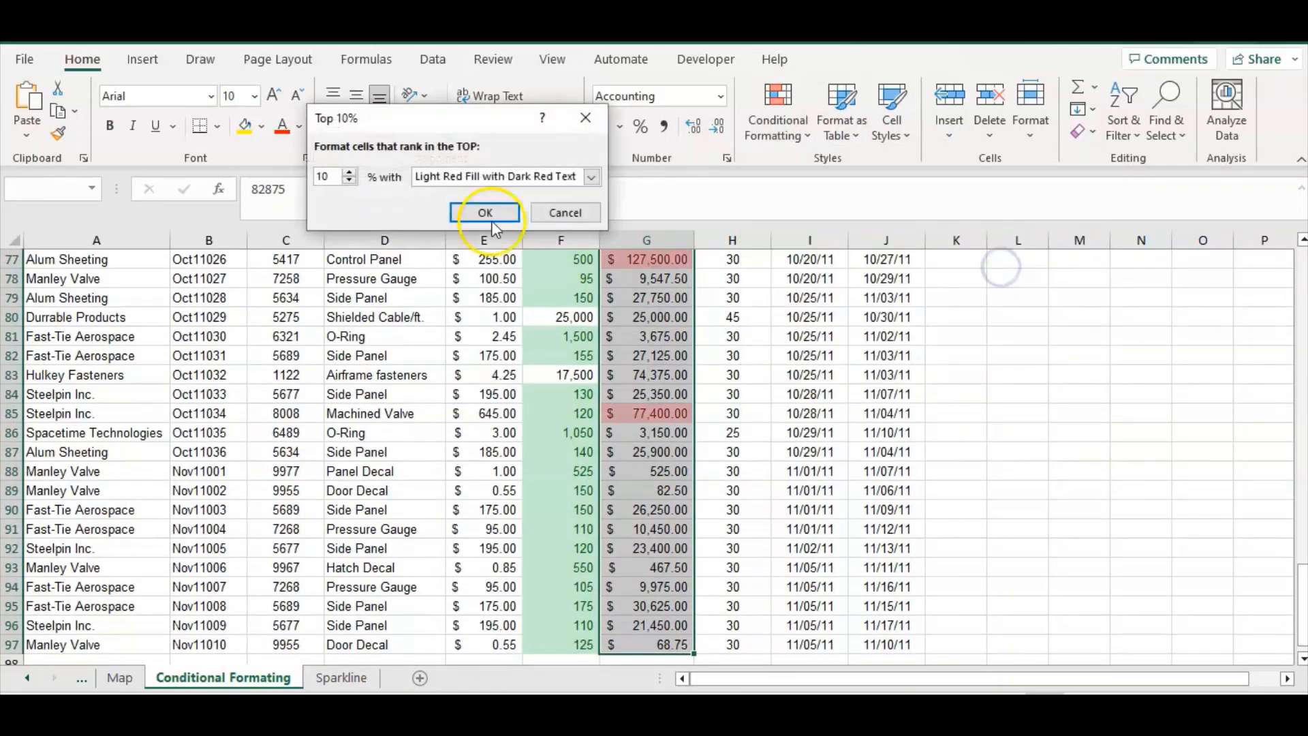
left_click(349, 175)
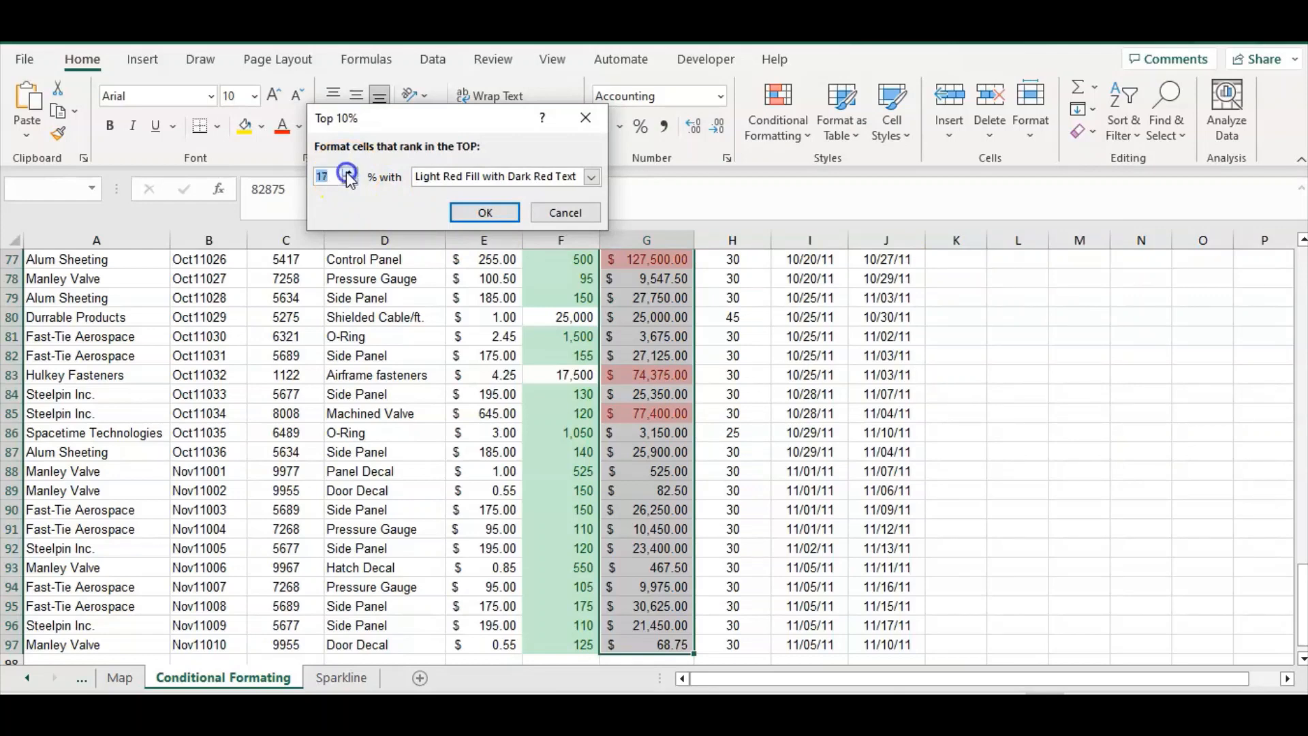
left_click(349, 174)
left_click(349, 174)
Give the top 20% rule a custom format with a light orange fill and bold font, and apply it
left_click(592, 179)
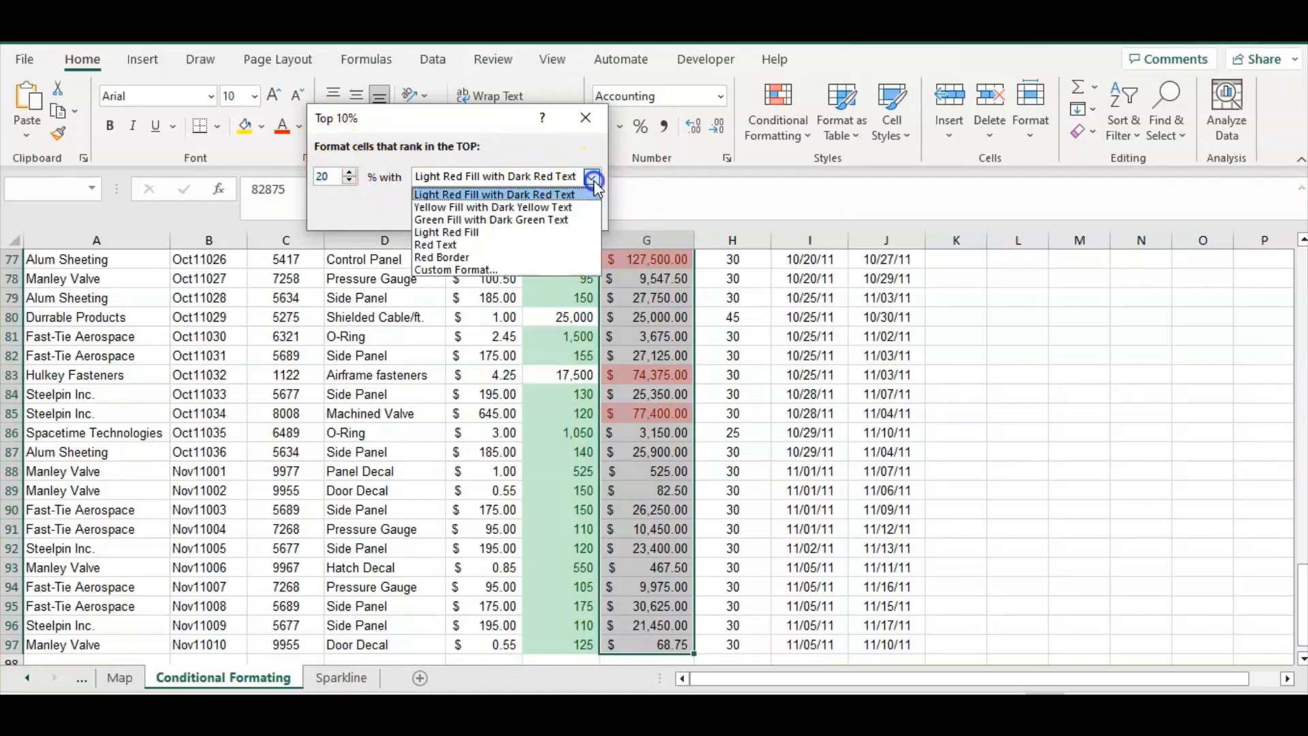
left_click(500, 275)
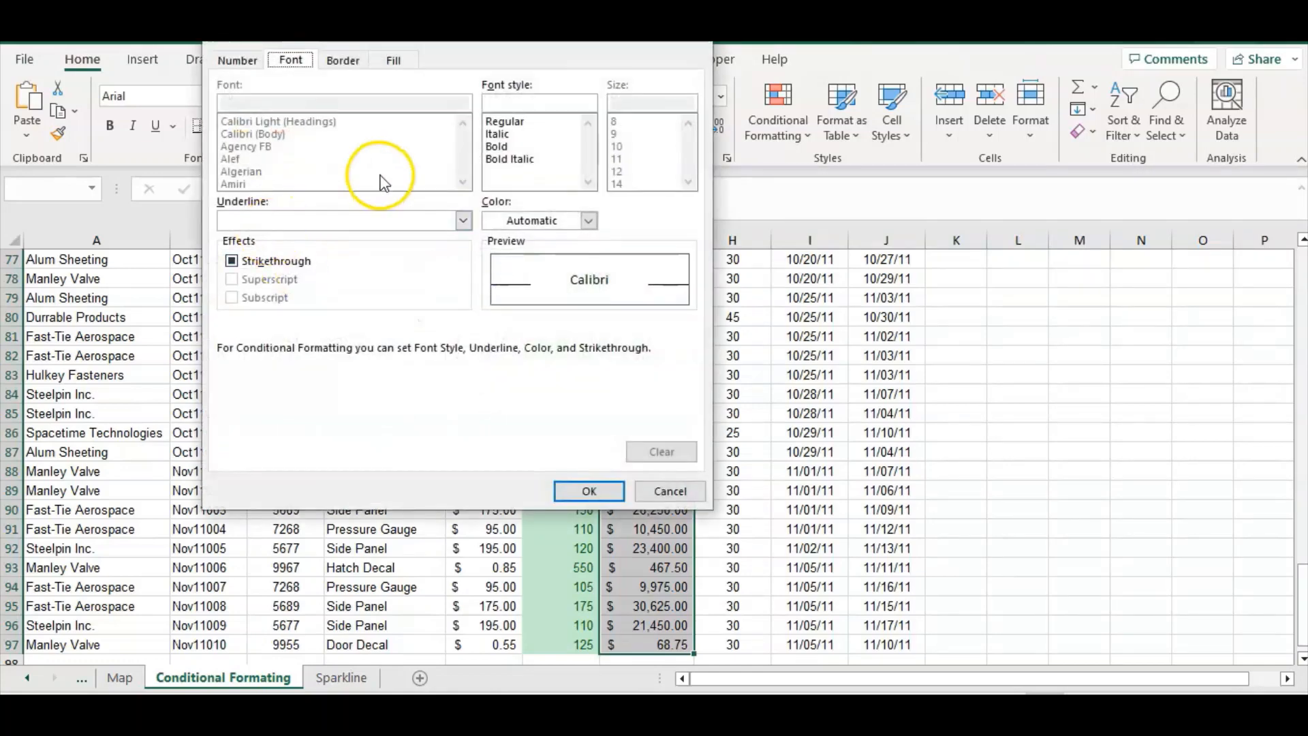
left_click(392, 61)
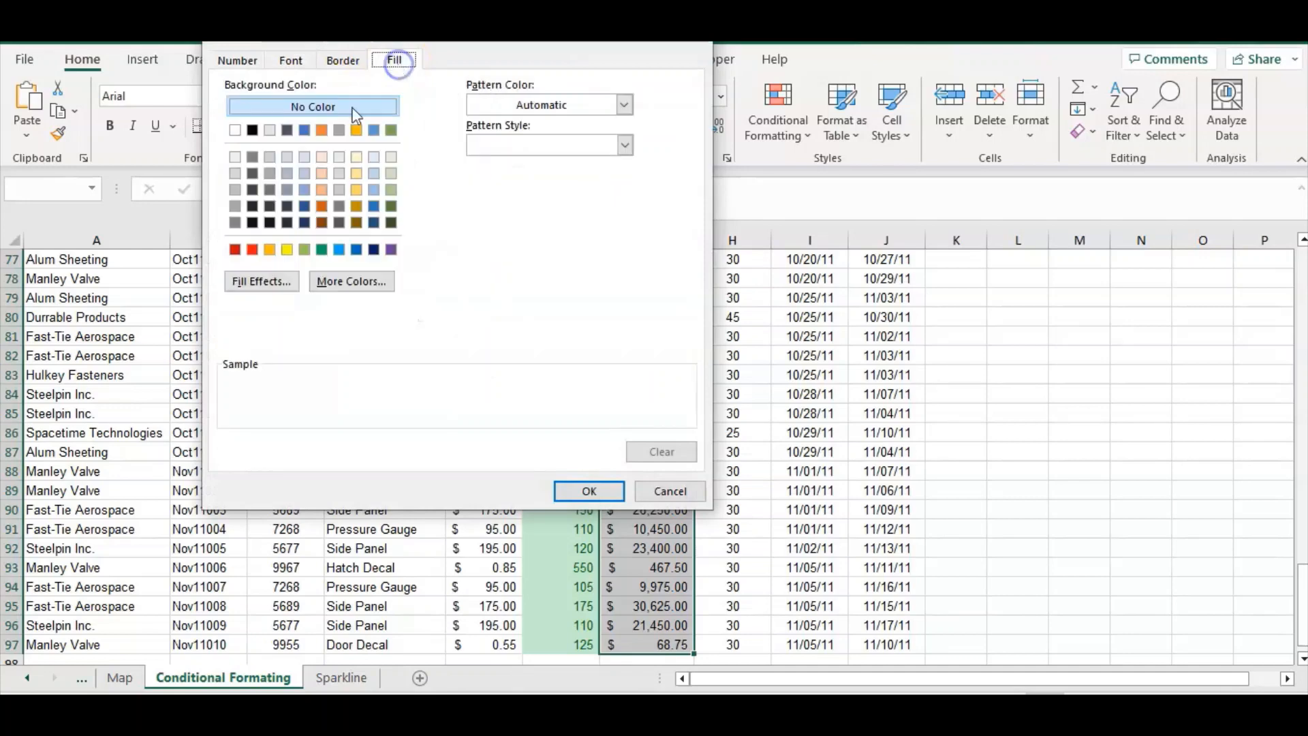
left_click(320, 192)
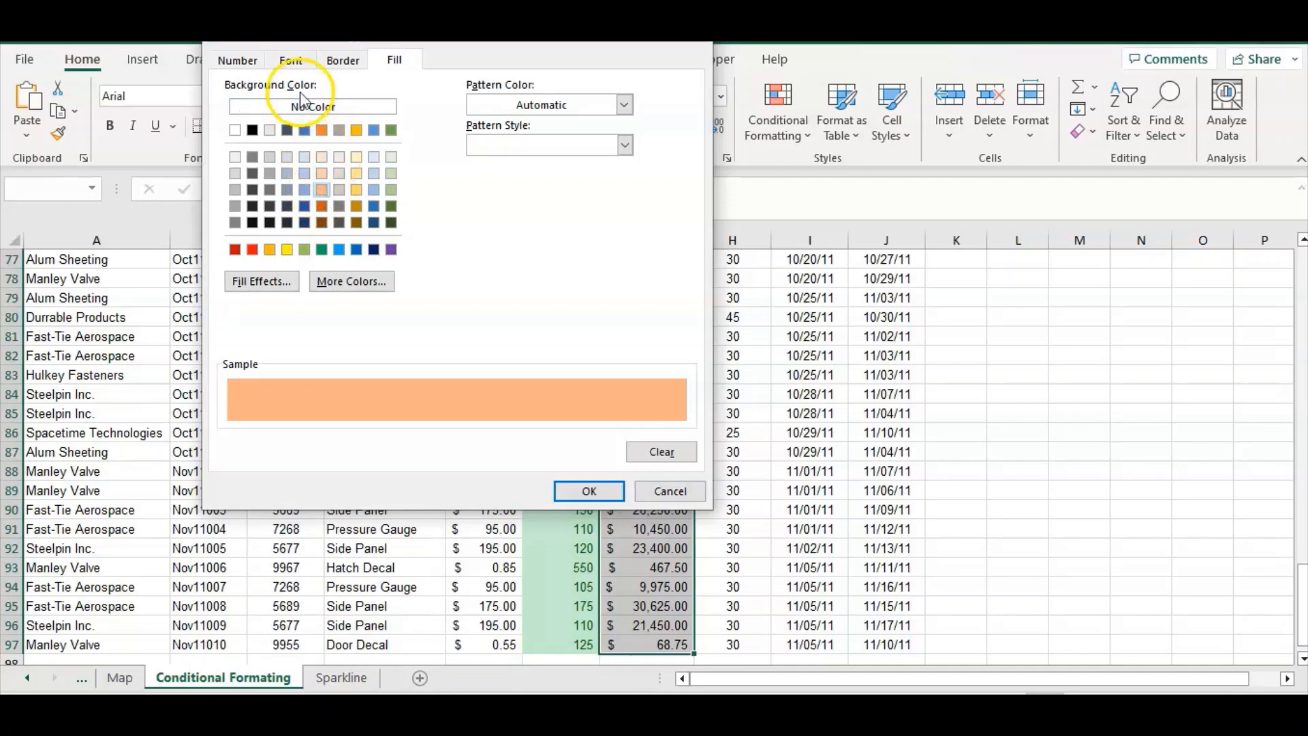
left_click(298, 68)
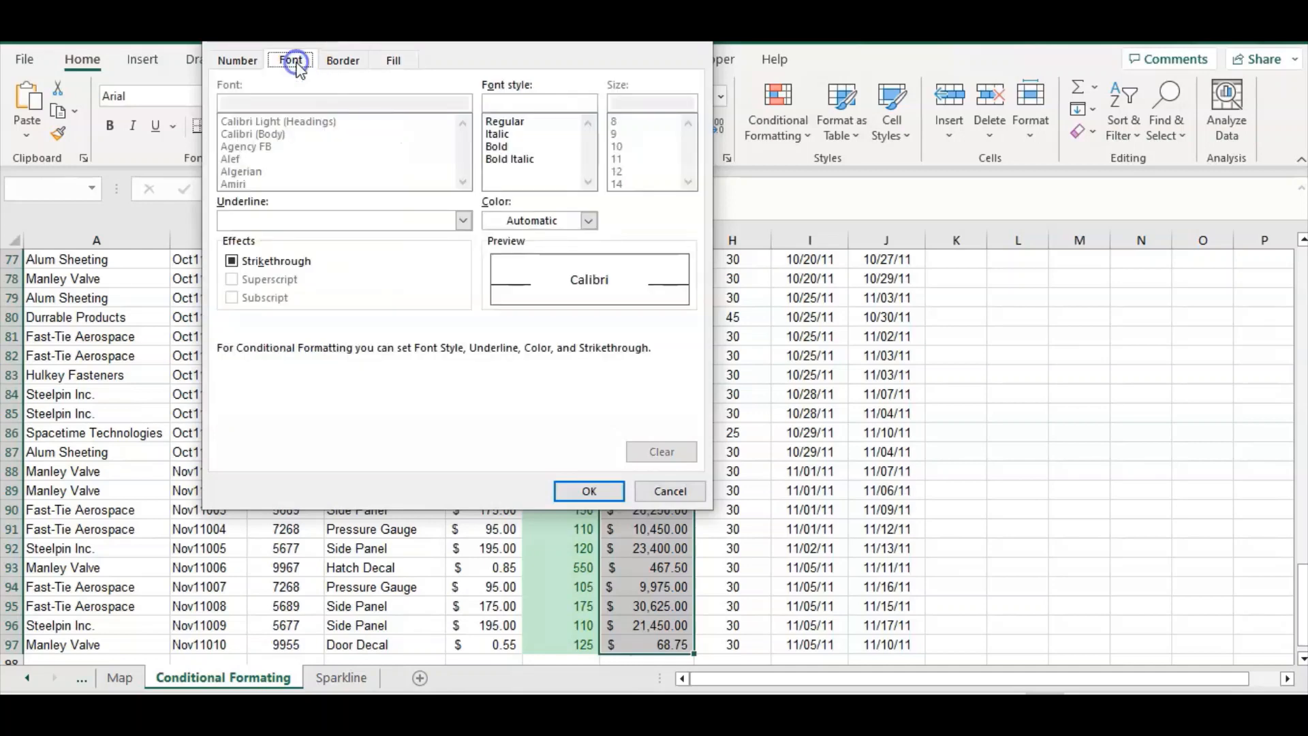
left_click(499, 146)
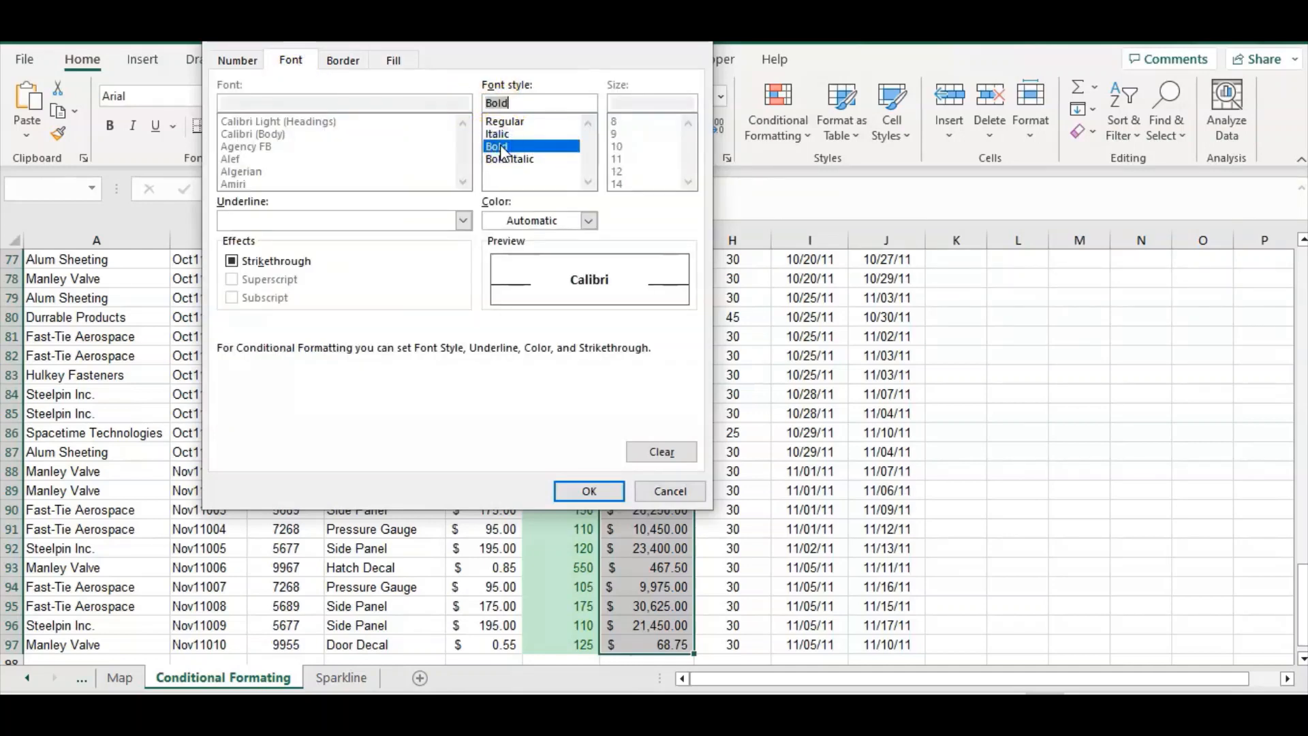
left_click(343, 61)
left_click(305, 216)
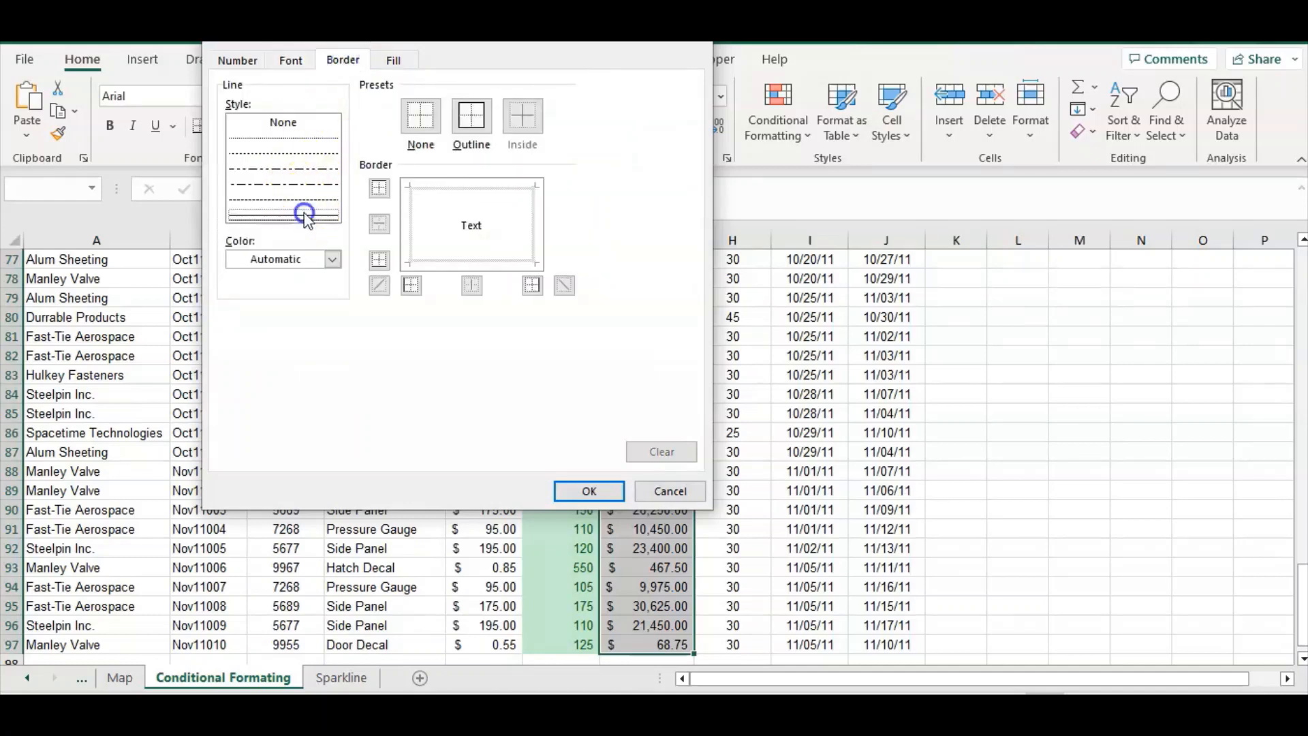
left_click(603, 493)
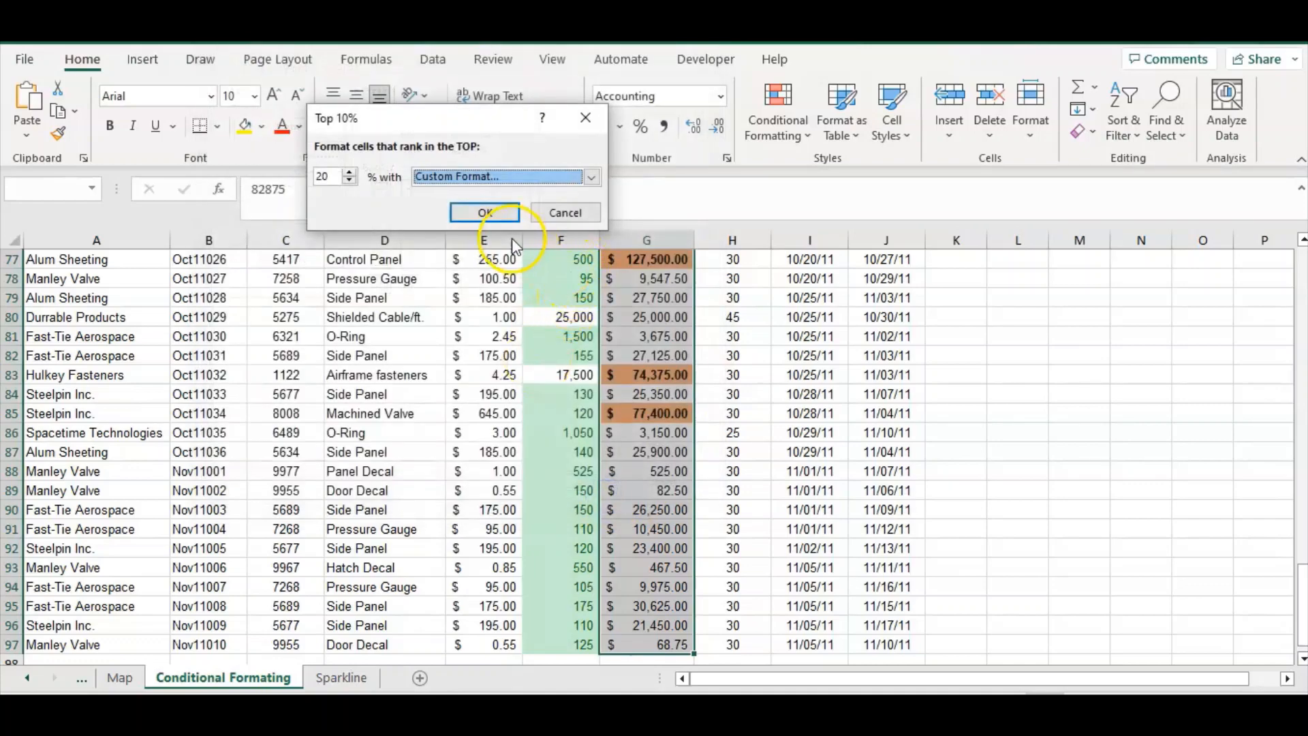
left_click(486, 212)
Scroll through the Order Cost column to review the highlighted top values
scroll(704, 465, "up", 2)
scroll(705, 464, "up", 20)
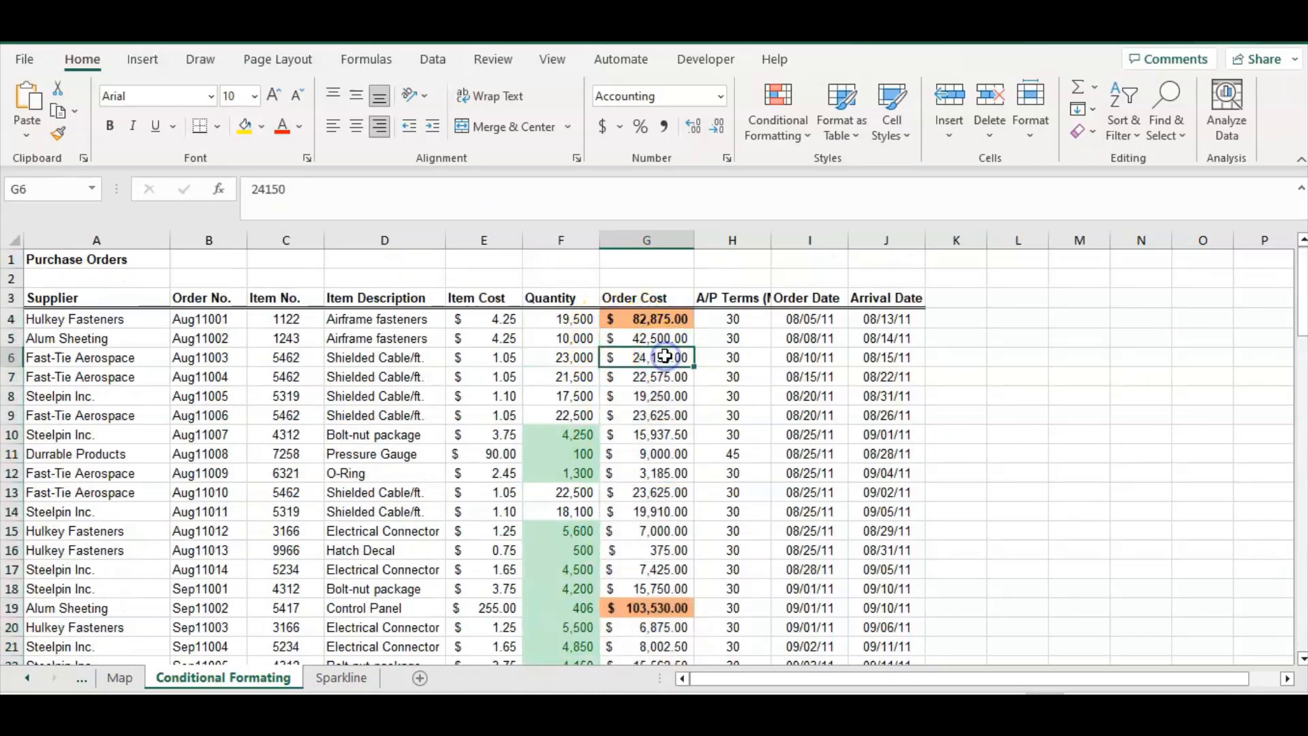
left_click(666, 325)
scroll(667, 324, "down", 1)
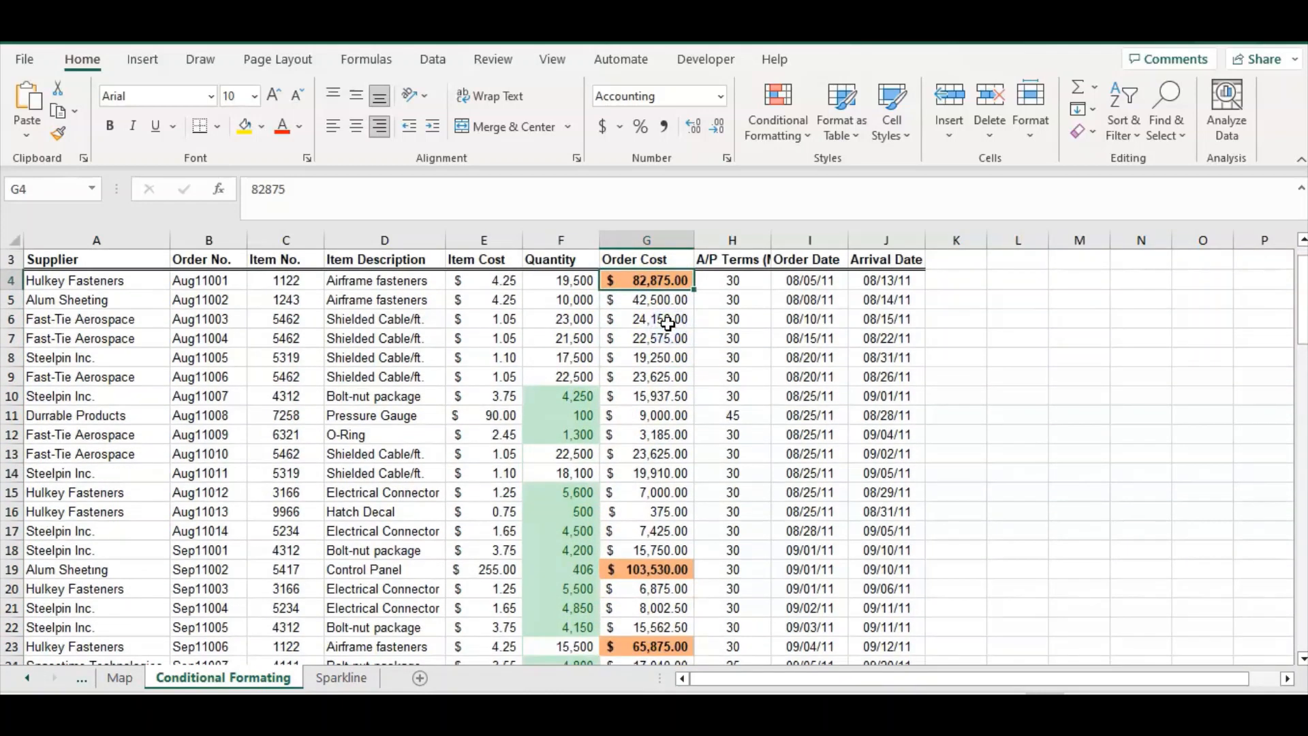
scroll(667, 325, "down", 6)
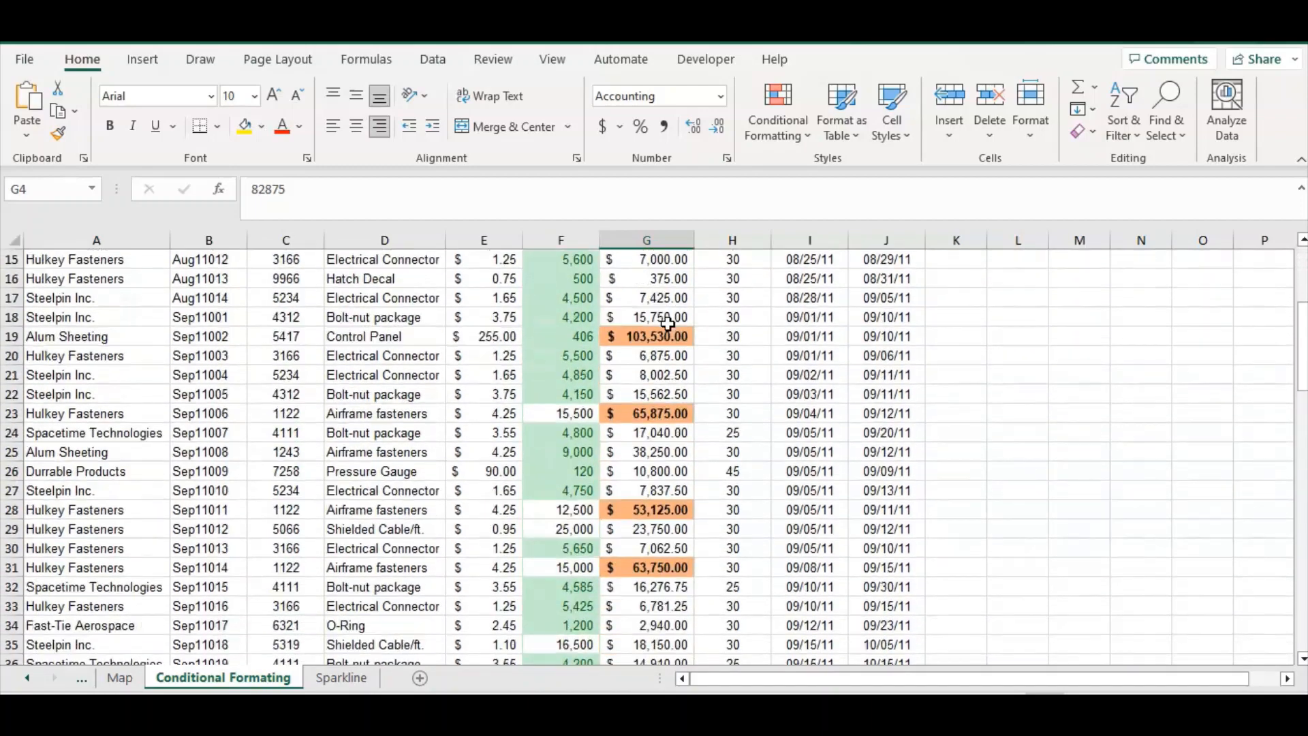
Clear all conditional formatting rules from the Quantity and Order Cost columns
scroll(667, 325, "down", 13)
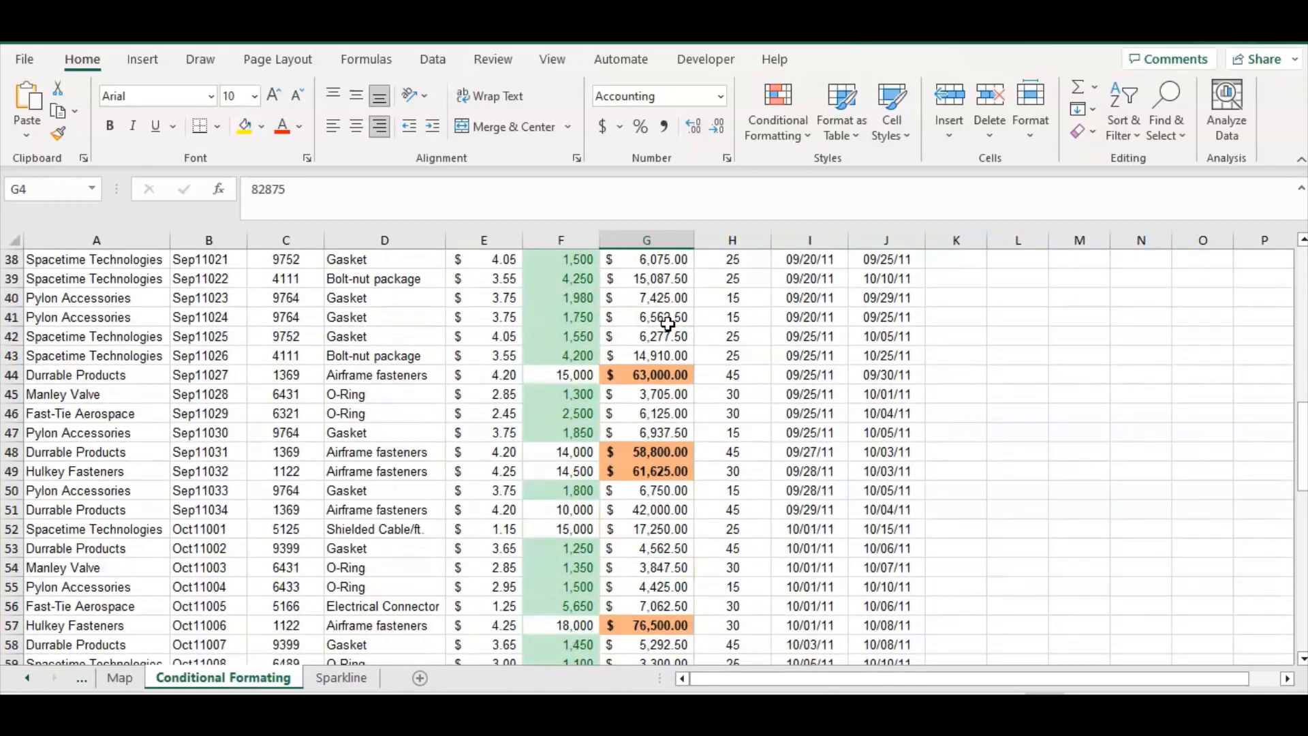
scroll(667, 324, "up", 20)
left_click(570, 257)
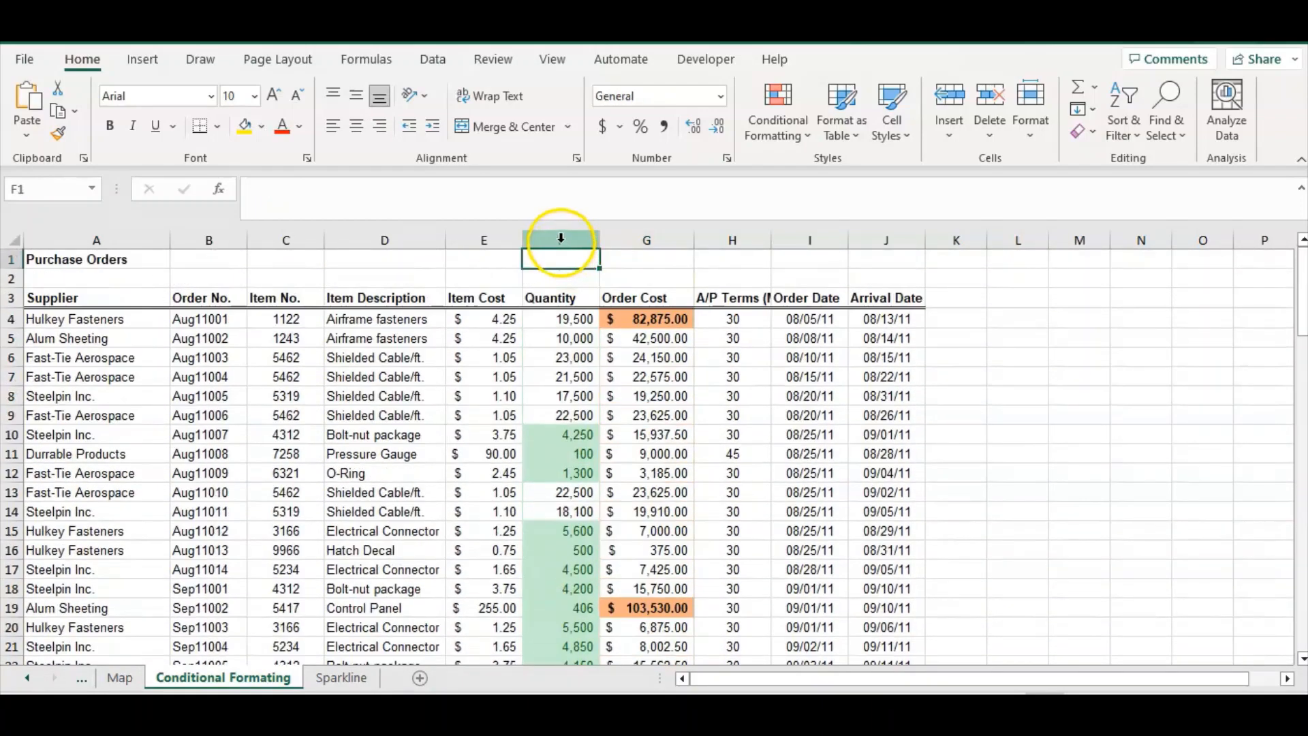
left_click_drag(573, 244, 621, 264)
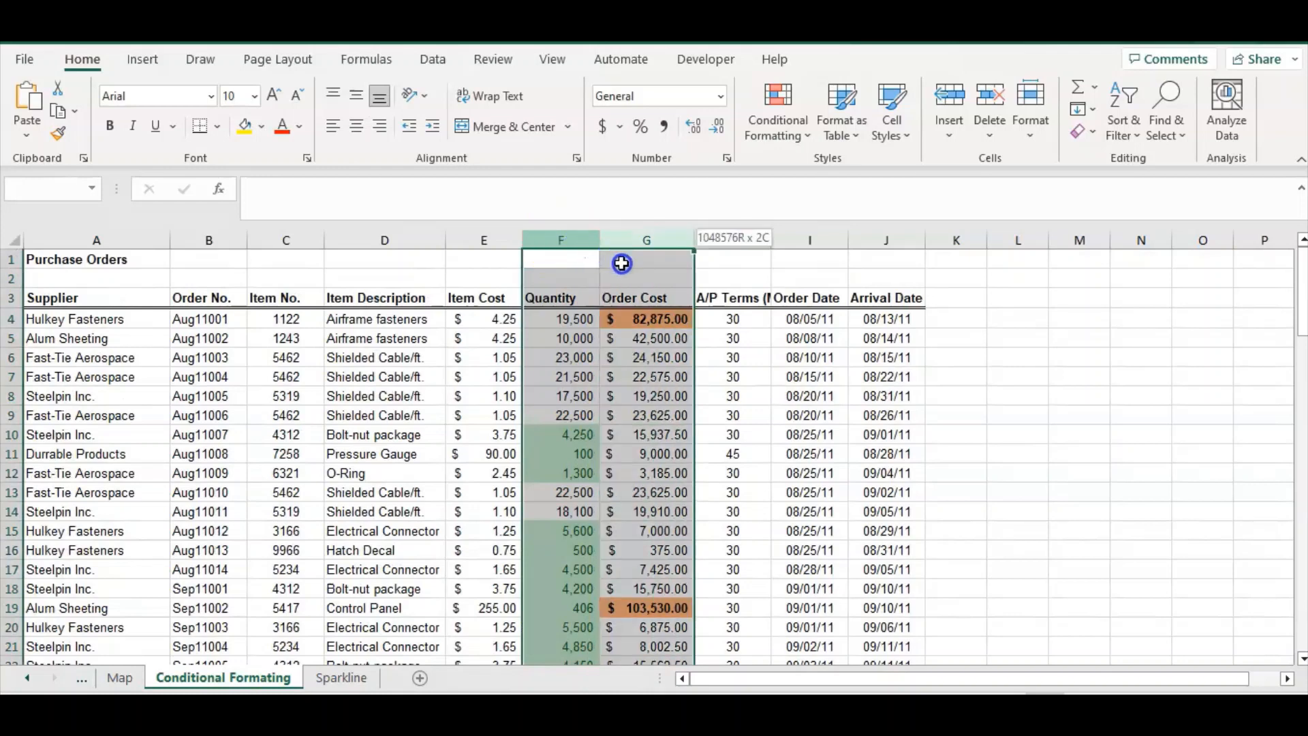
left_click(622, 264)
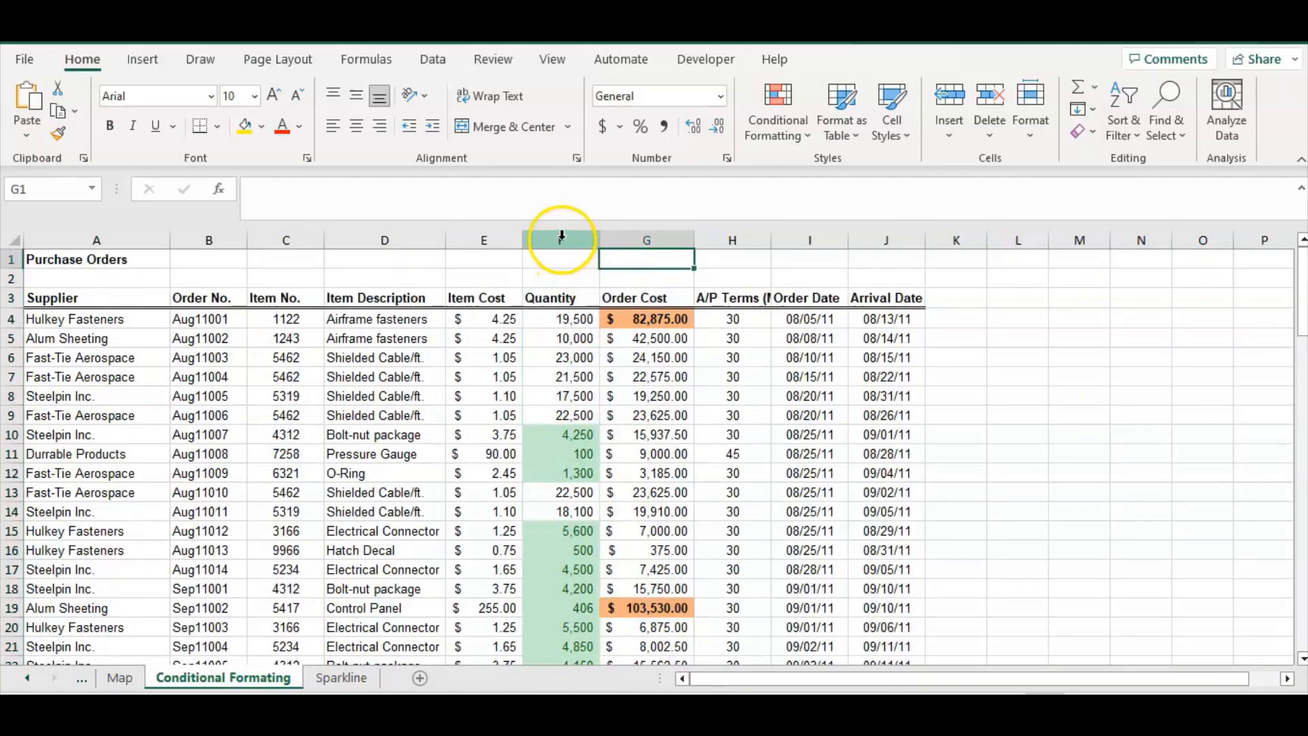
left_click_drag(561, 235, 620, 248)
left_click(770, 126)
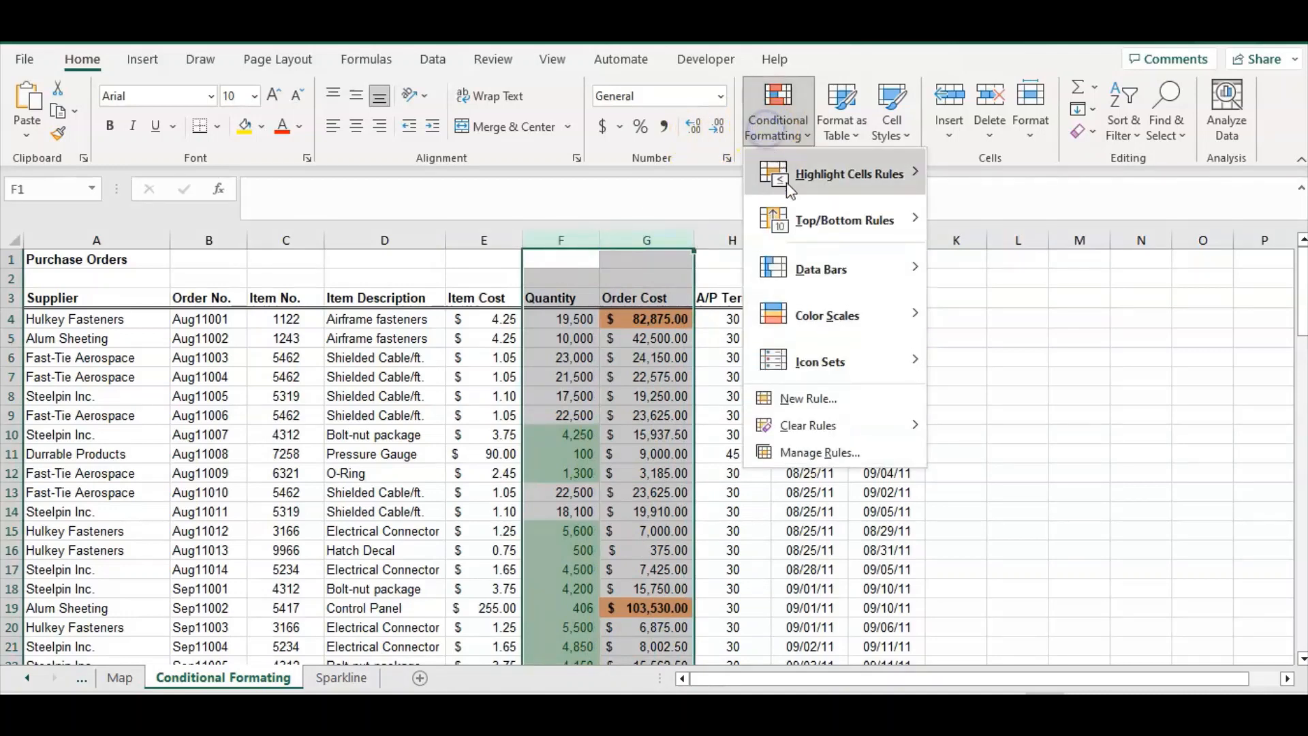
left_click(828, 428)
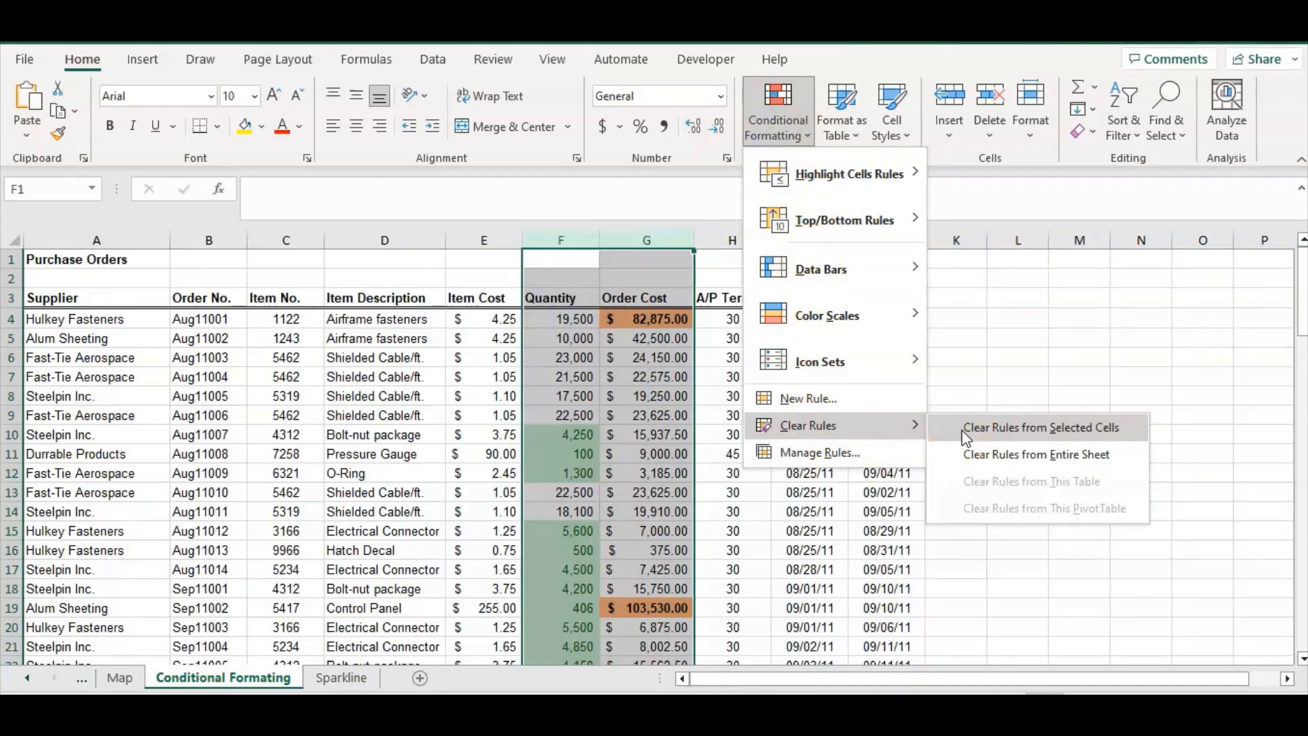
left_click(966, 437)
left_click(810, 415)
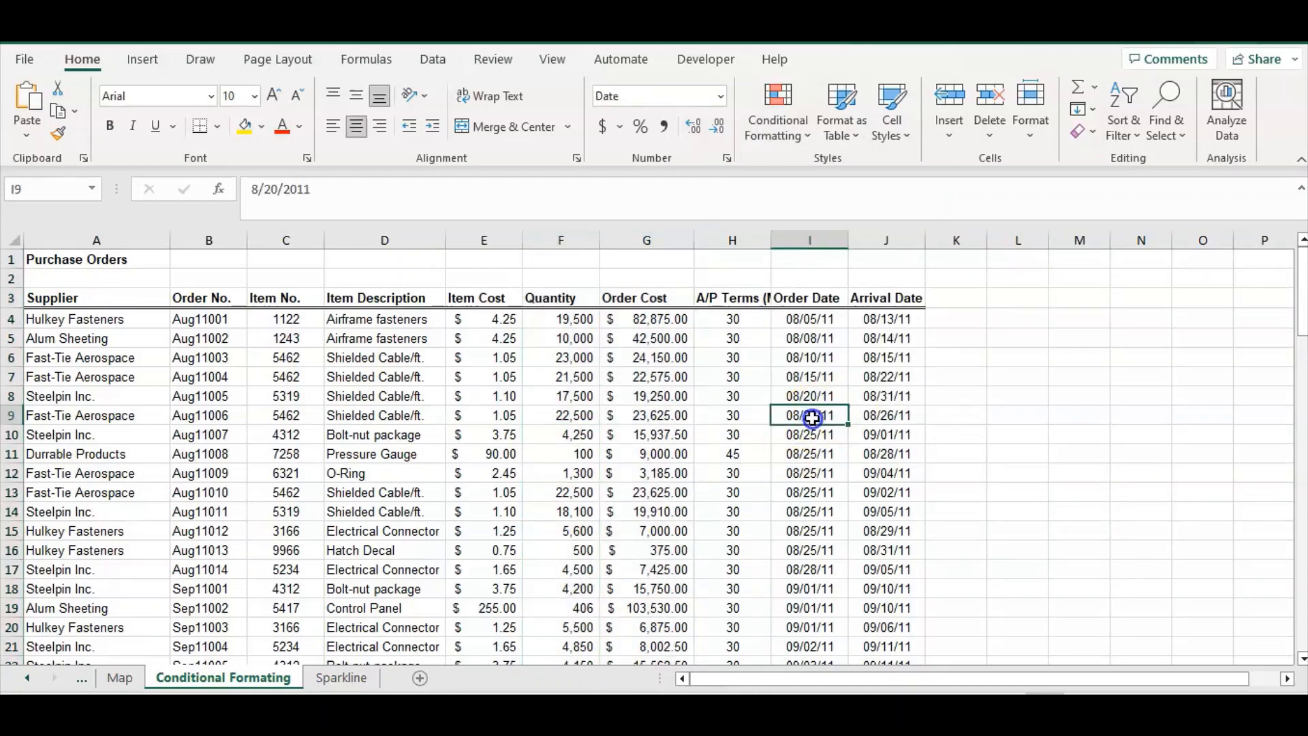
Apply blue gradient data bars to the Order Cost values from G4 down to G97
left_click(670, 390)
left_click_drag(651, 319, 673, 392)
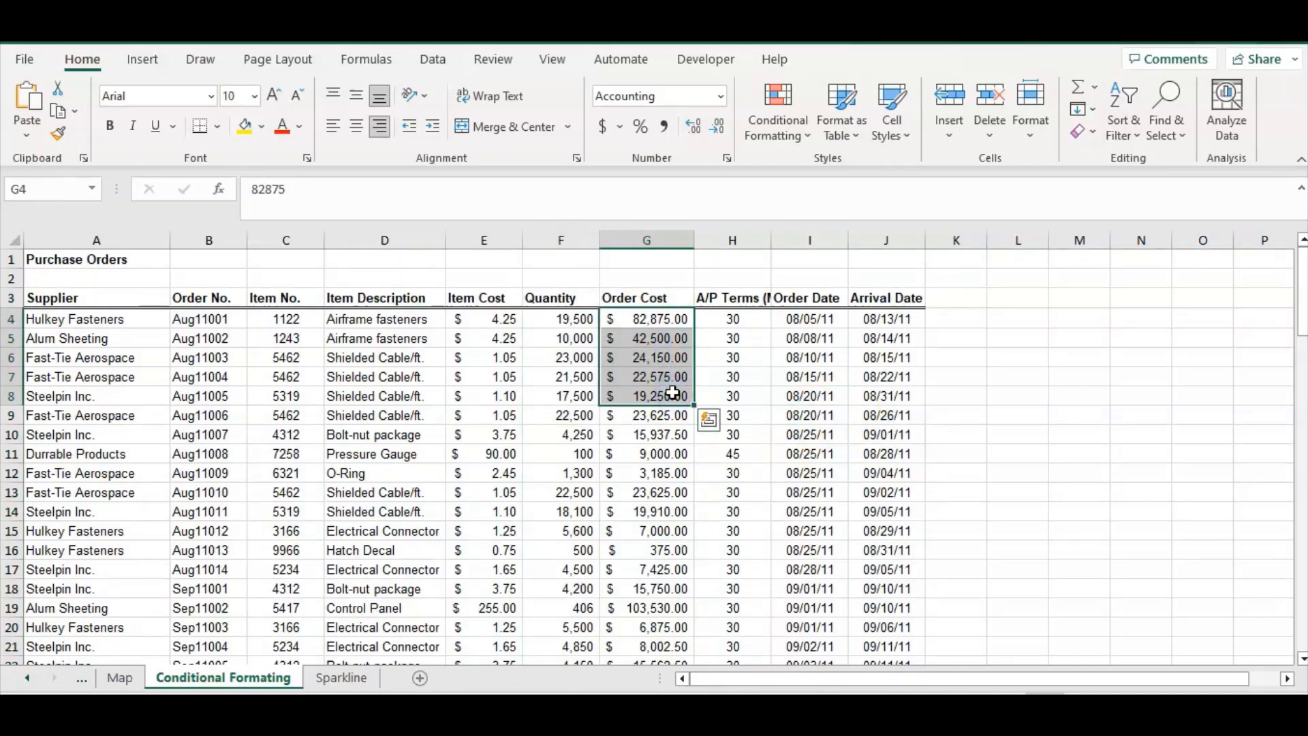
key("ctrl+shift+Down")
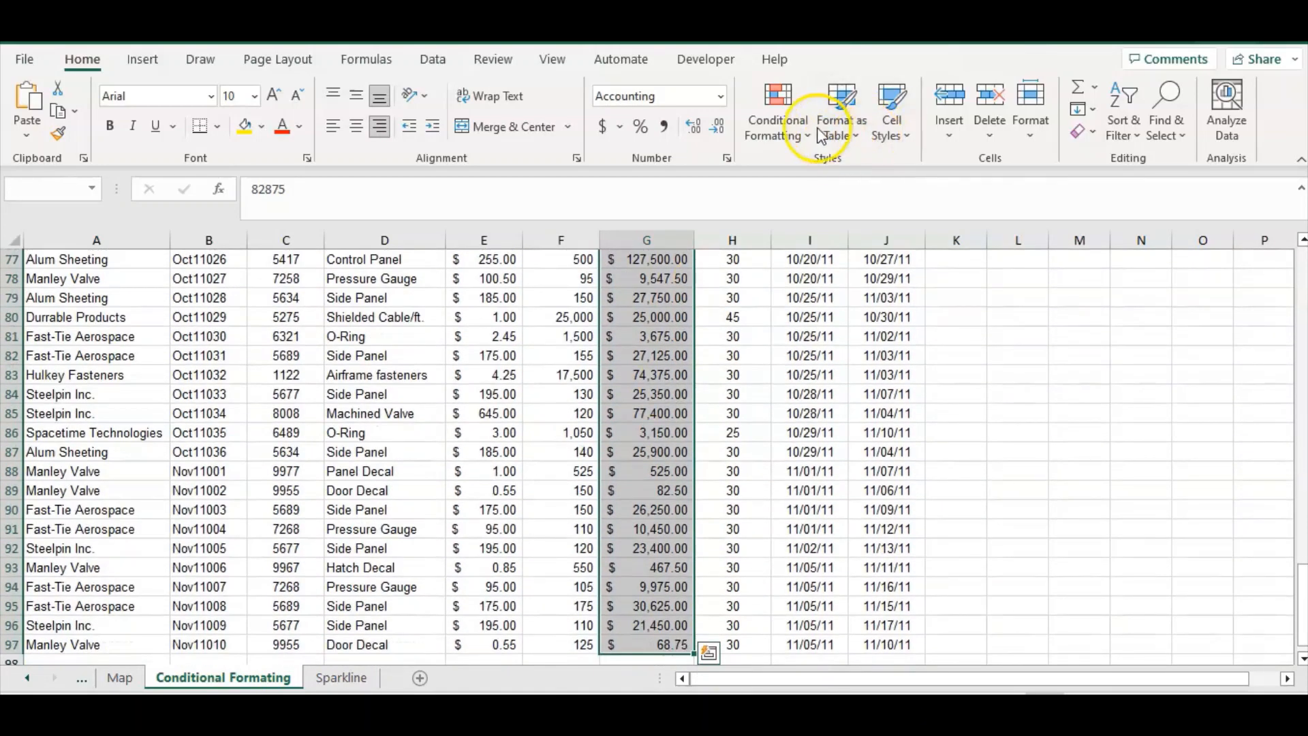
left_click(804, 128)
mouse_move(844, 271)
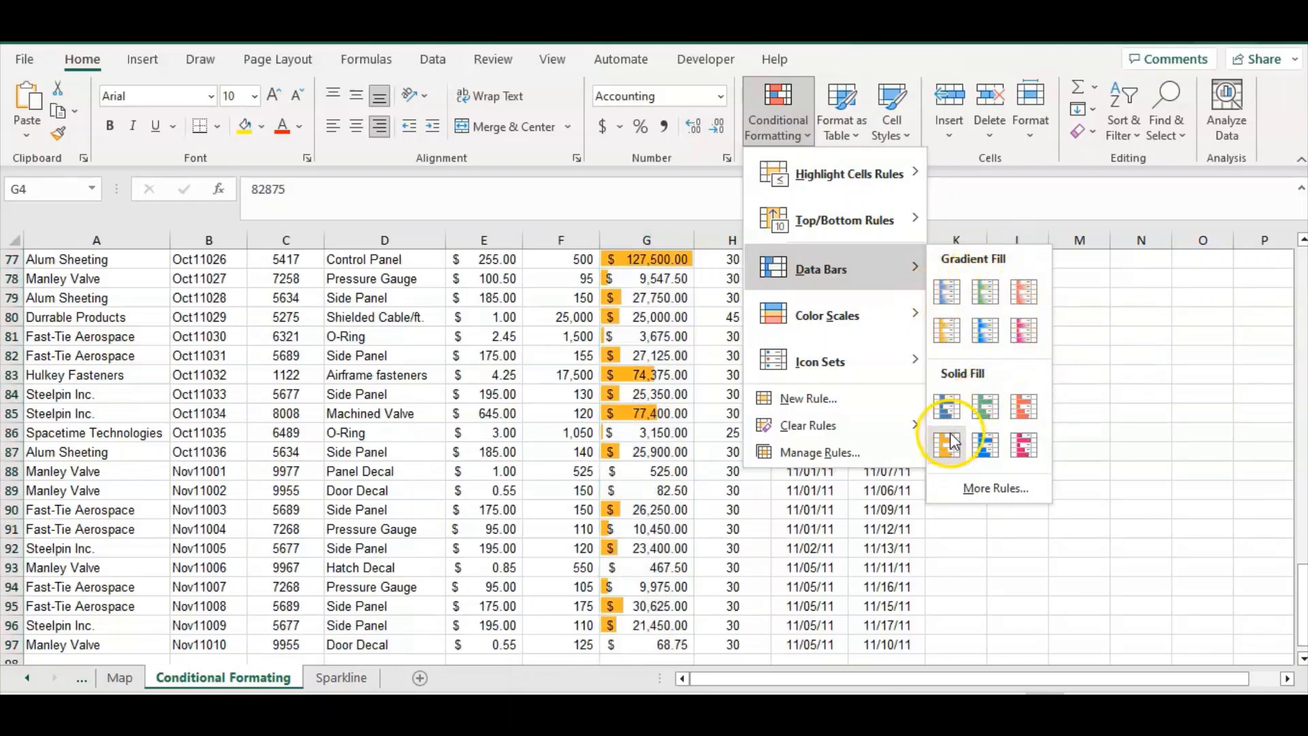
left_click(947, 303)
left_click(882, 316)
scroll(883, 316, "up", 20)
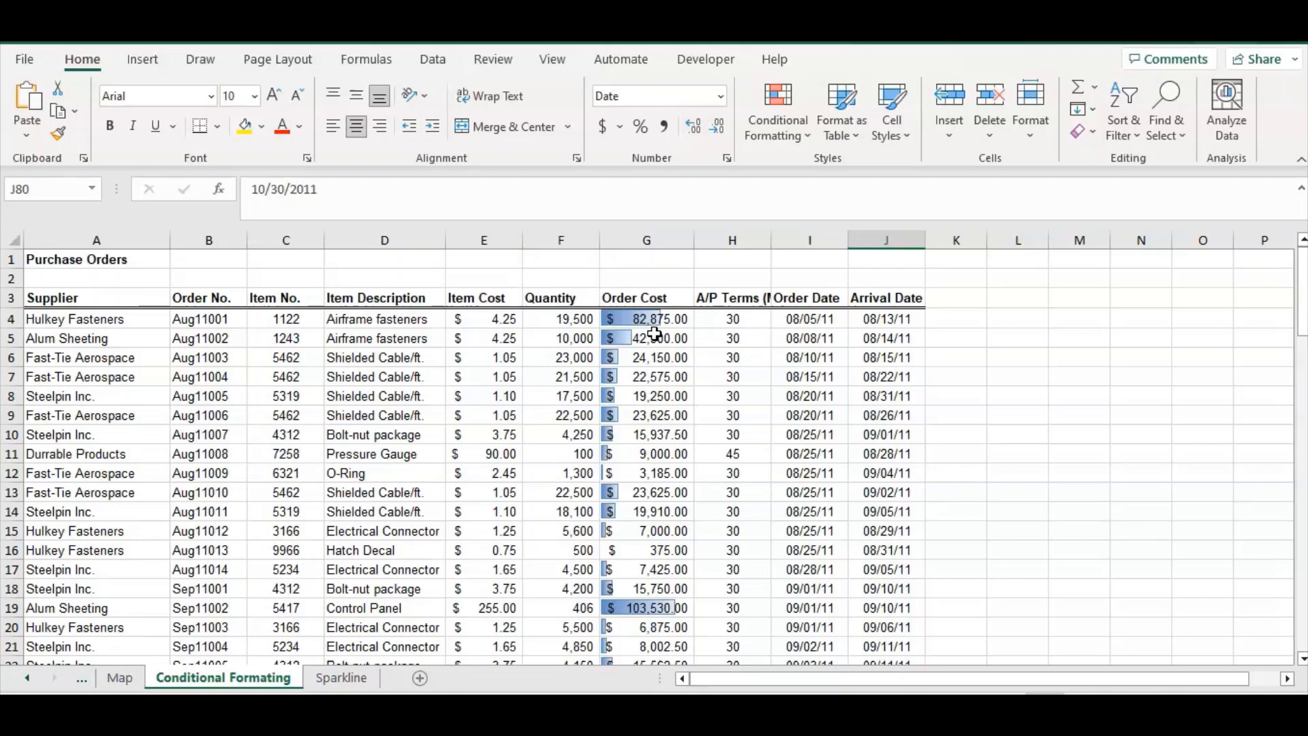
Clear the data bar rules from the Order Cost column
left_click(777, 112)
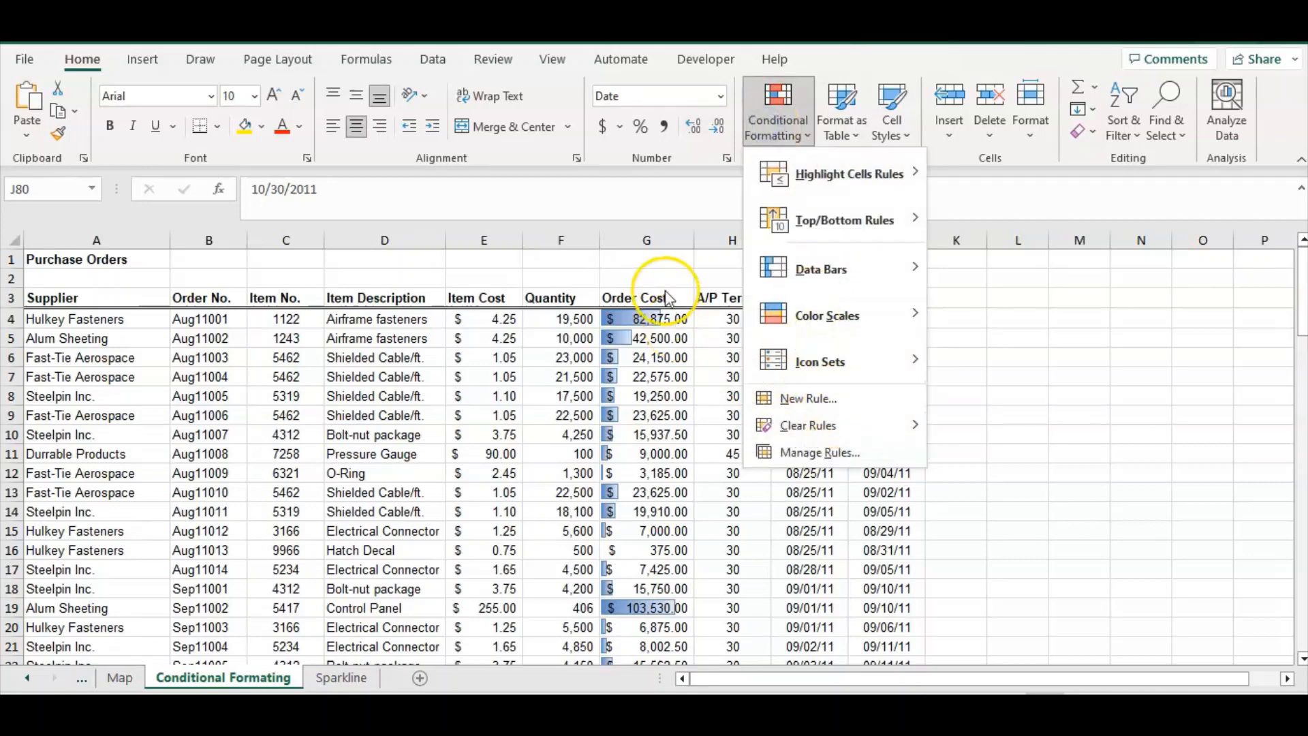
left_click(652, 231)
left_click(652, 238)
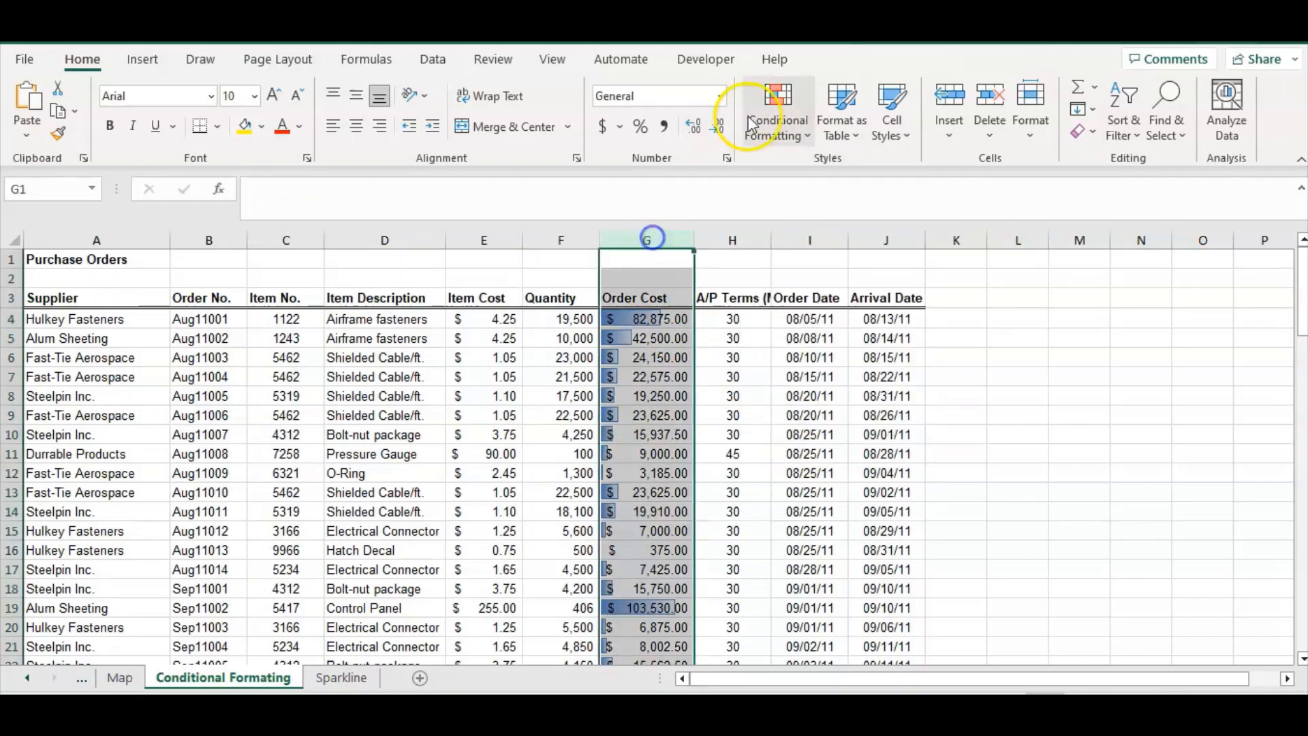
left_click(756, 121)
mouse_move(845, 360)
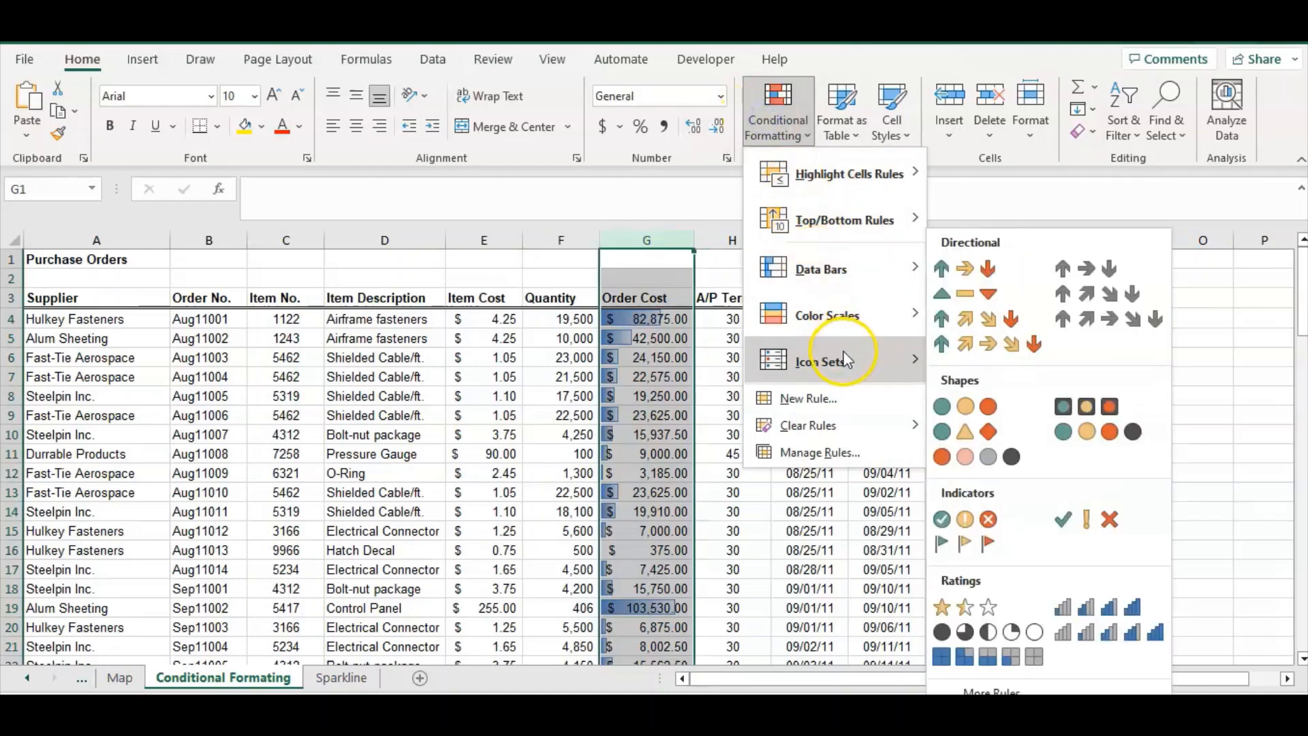
mouse_move(906, 426)
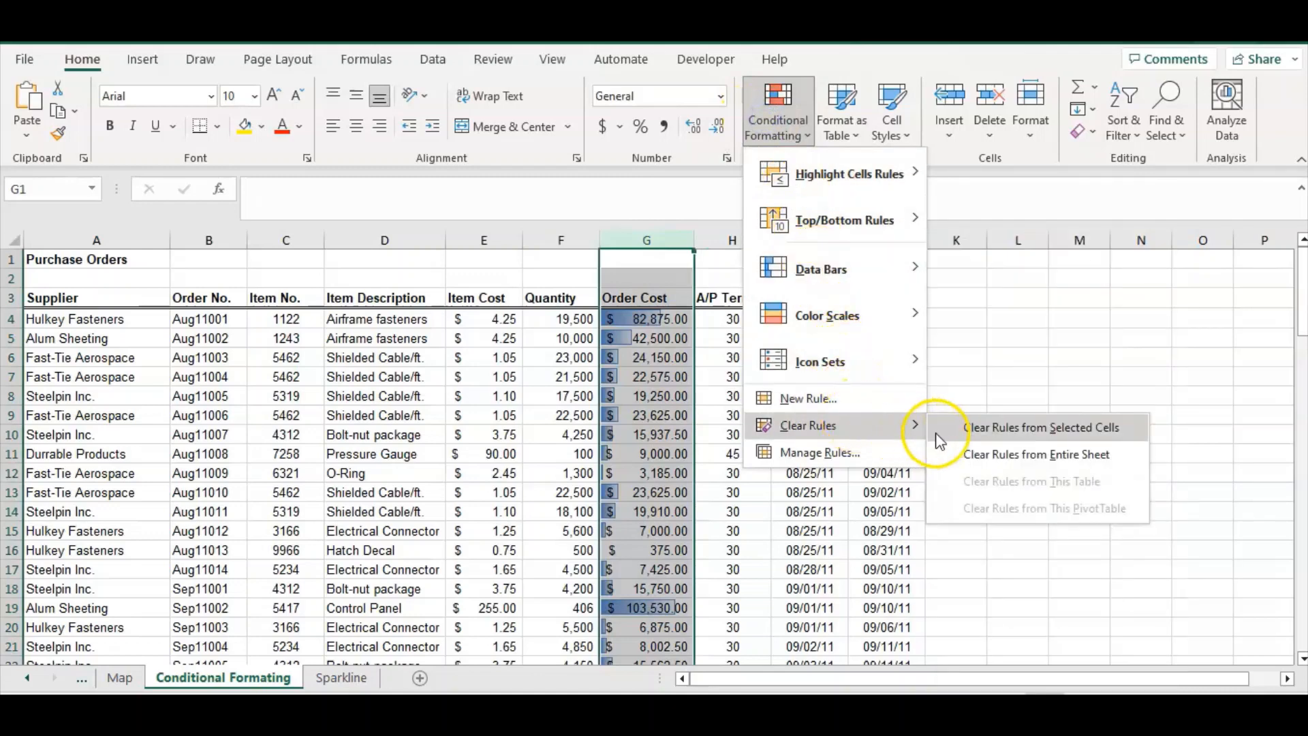
left_click(974, 435)
left_click(816, 395)
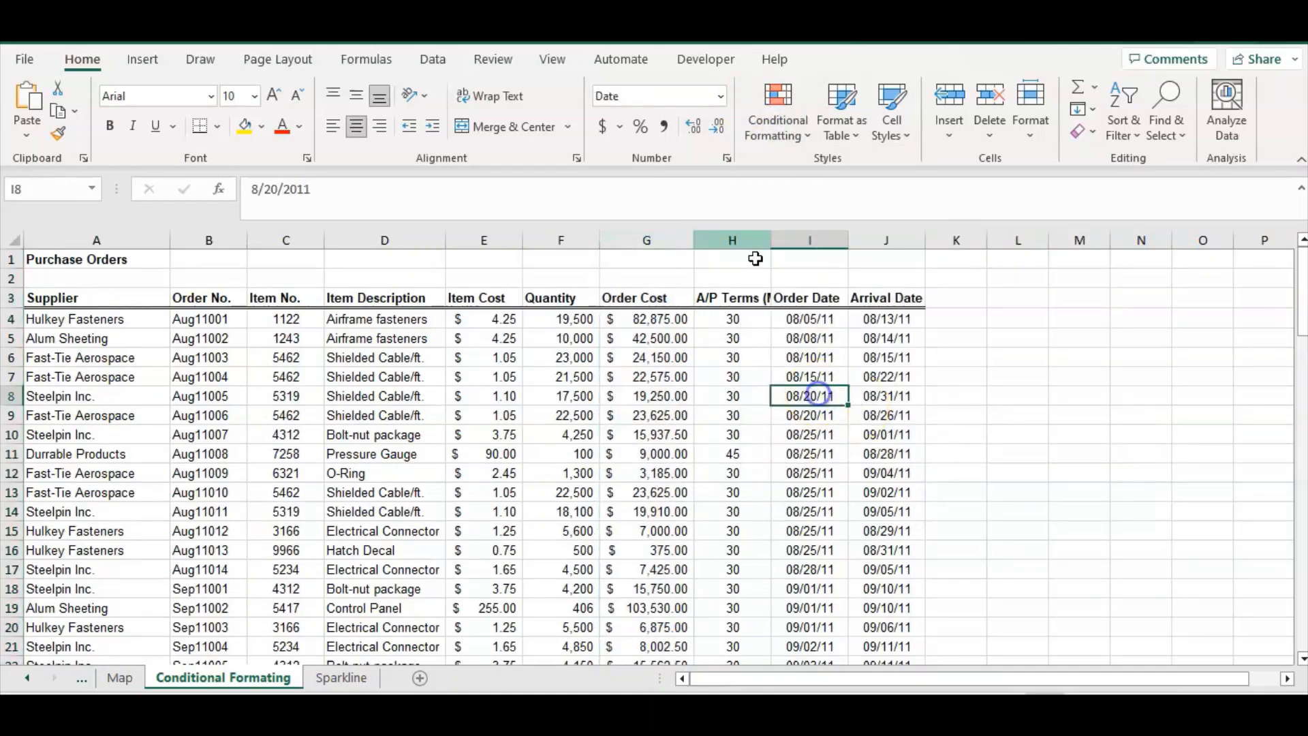
left_click(778, 112)
mouse_move(838, 320)
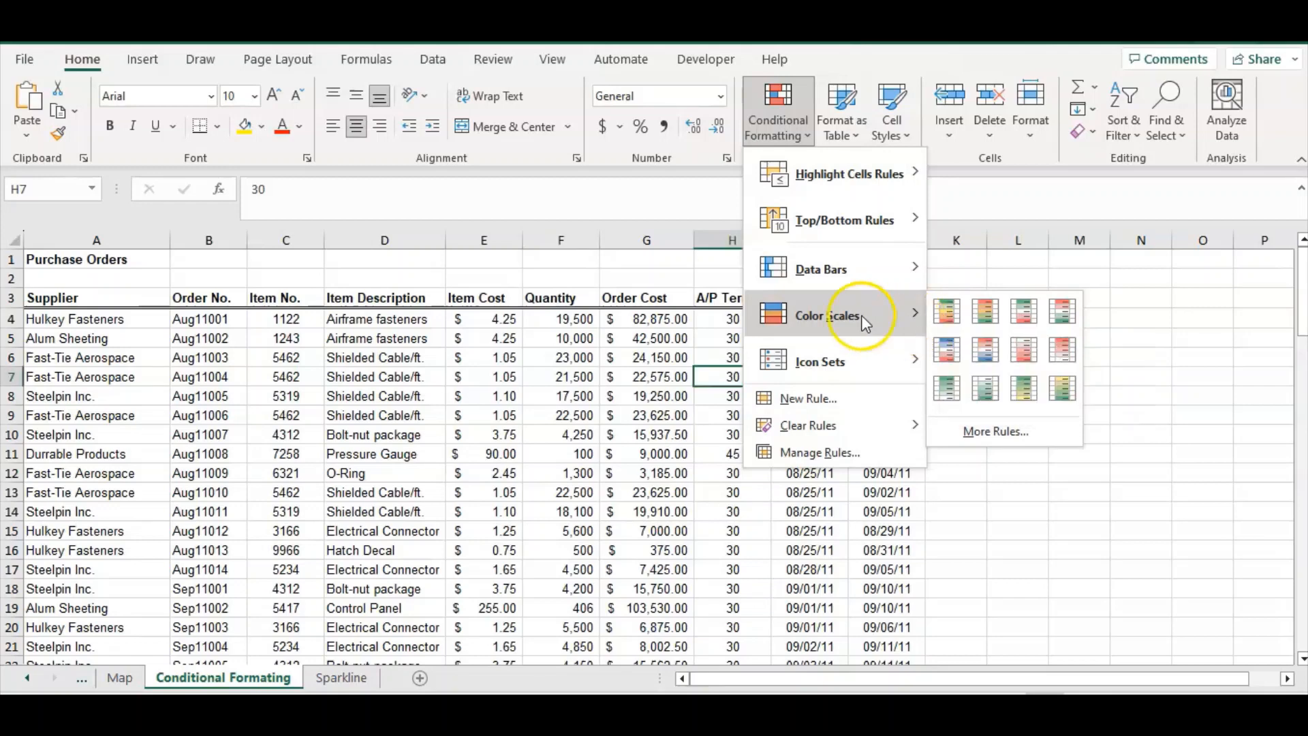
left_click(726, 326)
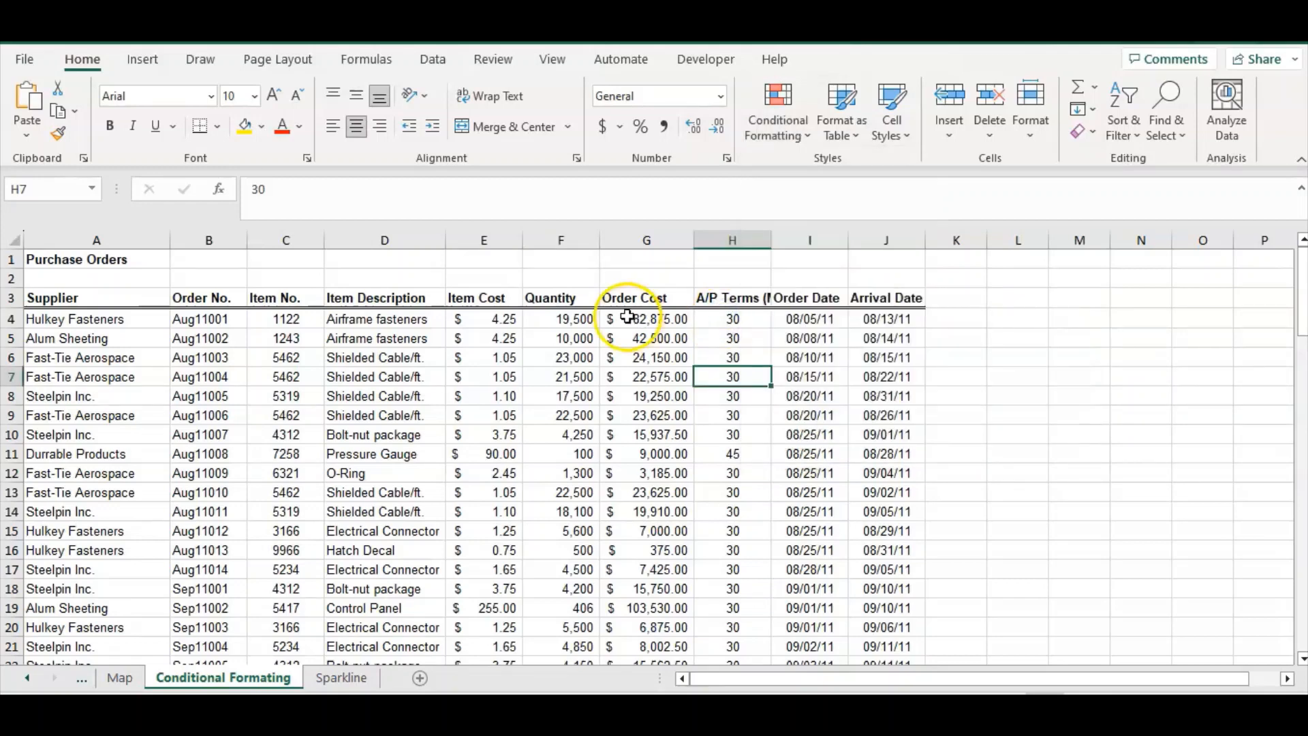
Apply a green-white color scale to the Order Cost values from G4 down to G97
left_click_drag(635, 317, 627, 395)
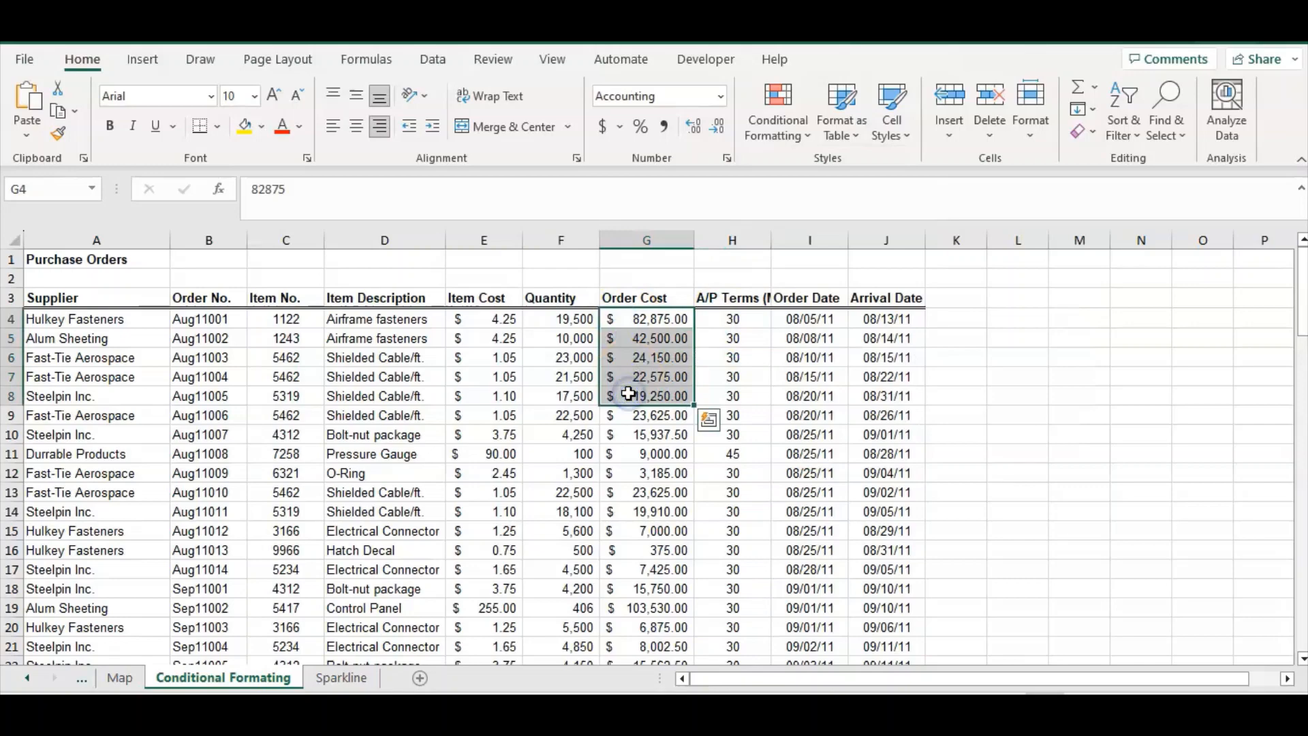
key("ctrl+shift+Down")
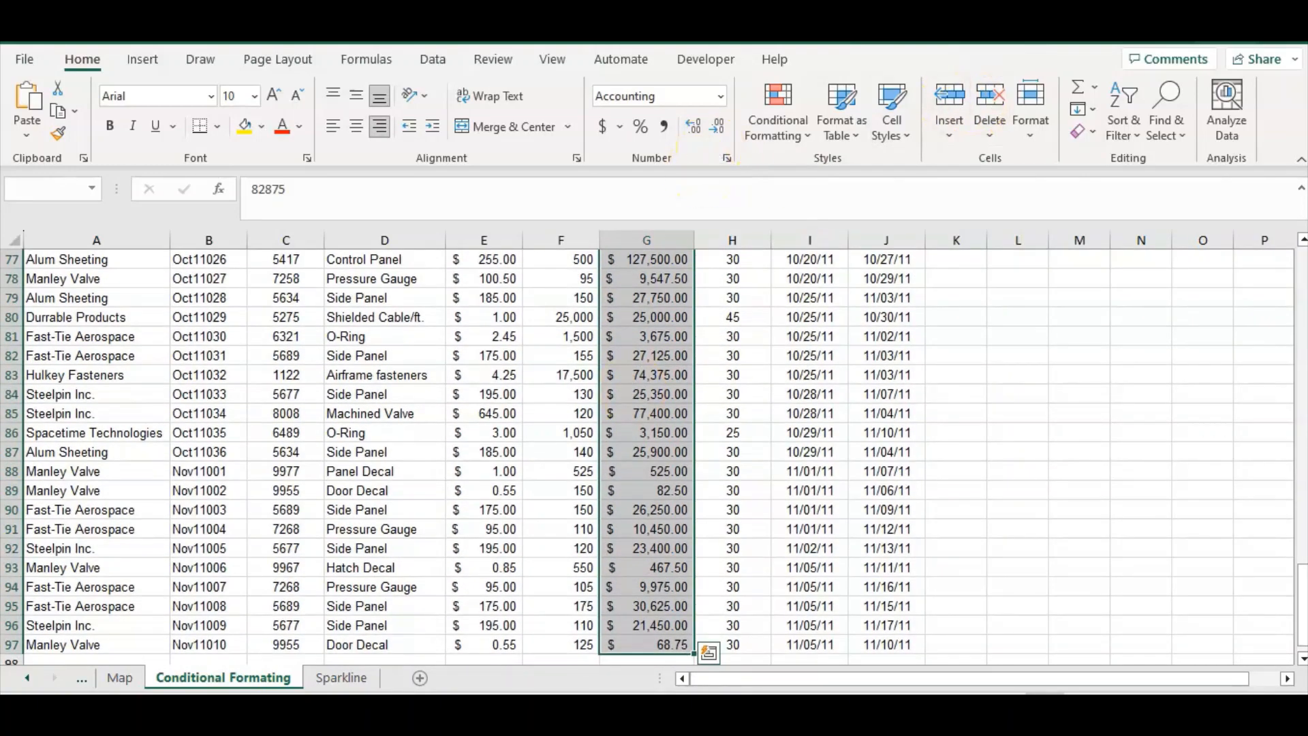
left_click(775, 140)
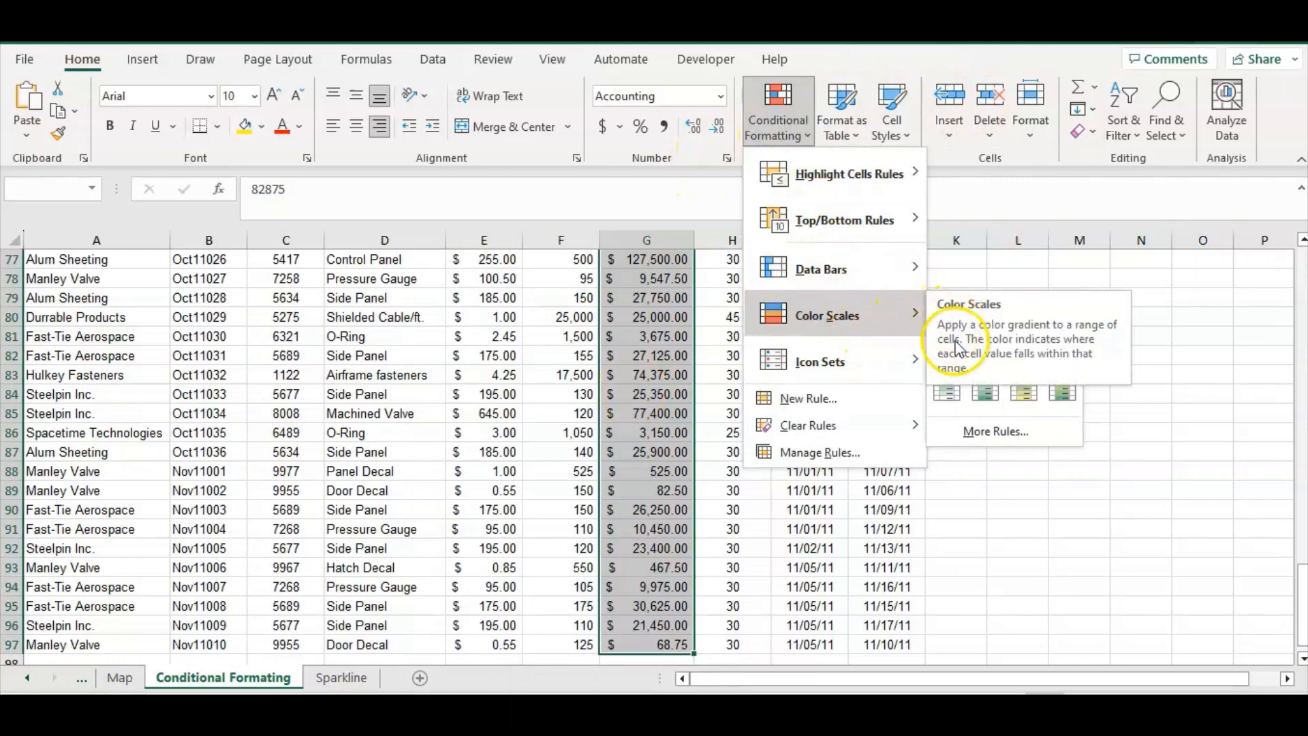
left_click(948, 391)
scroll(797, 418, "up", 20)
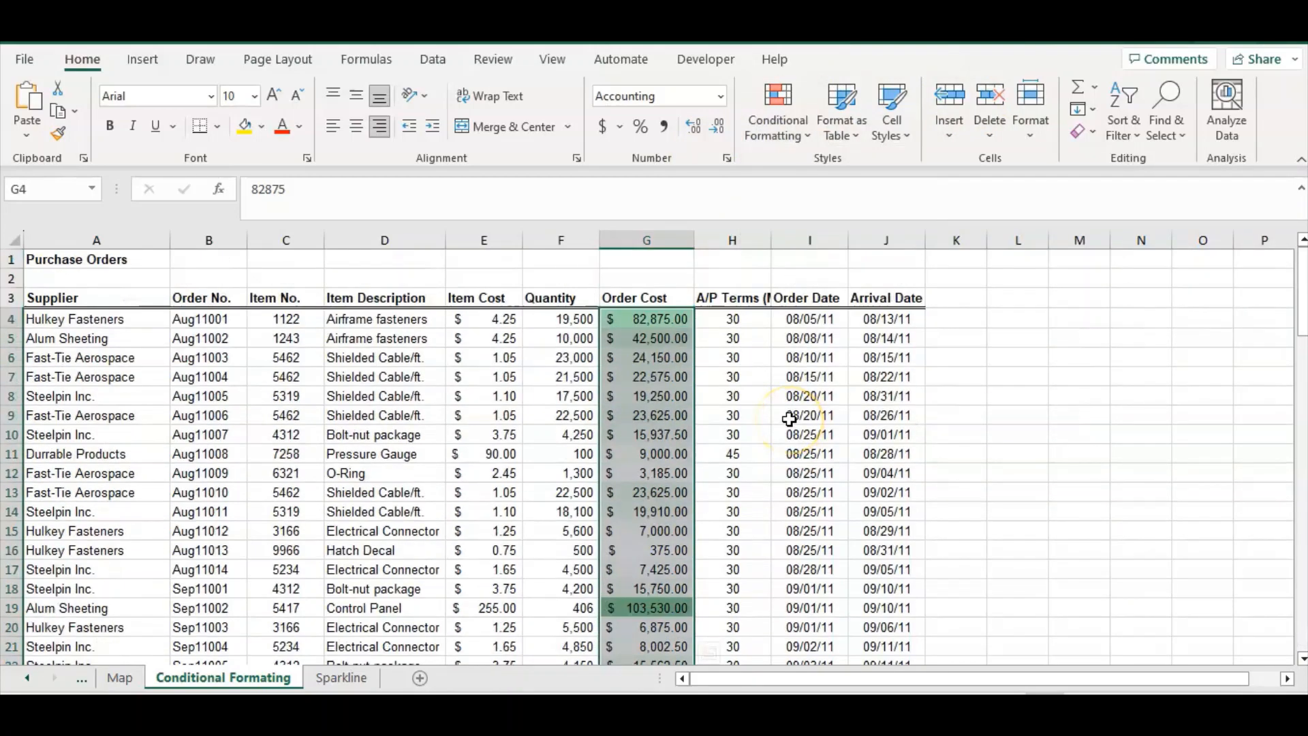
Clear the color scale rules from the Order Cost column
left_click(778, 120)
mouse_move(803, 427)
left_click(987, 427)
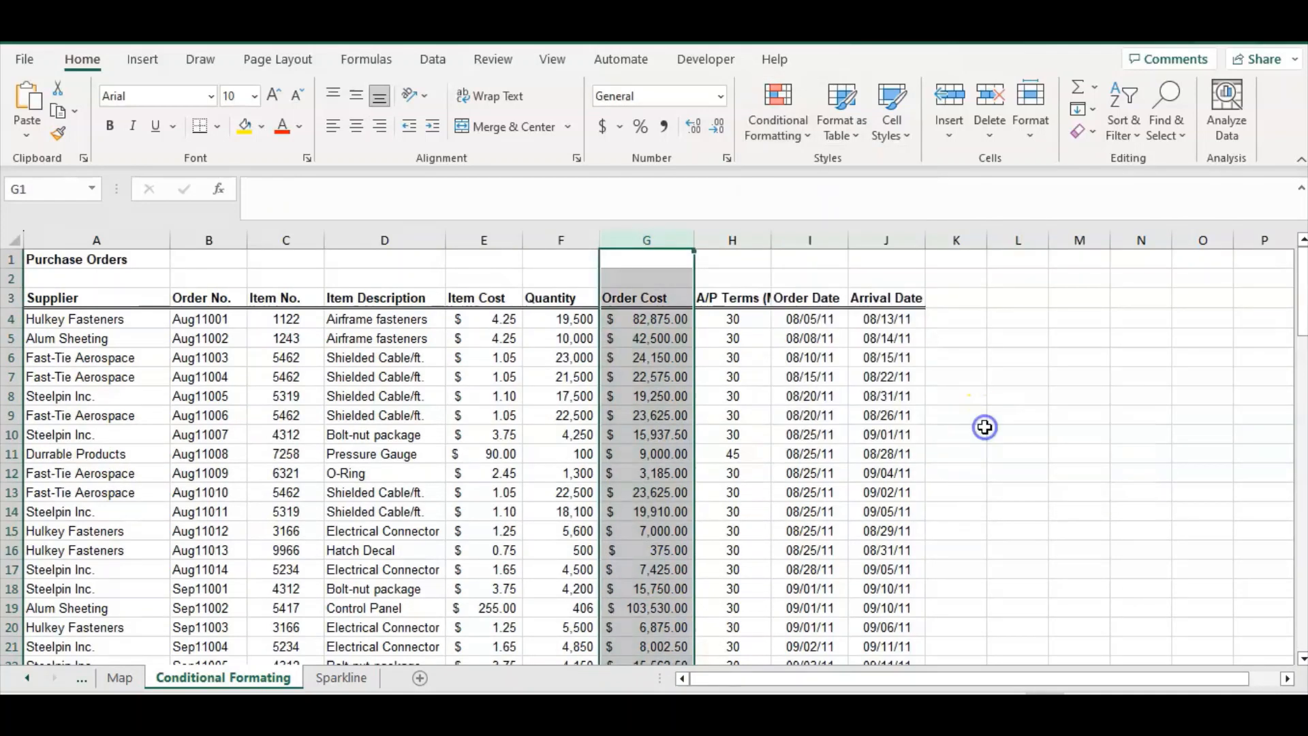
left_click(904, 428)
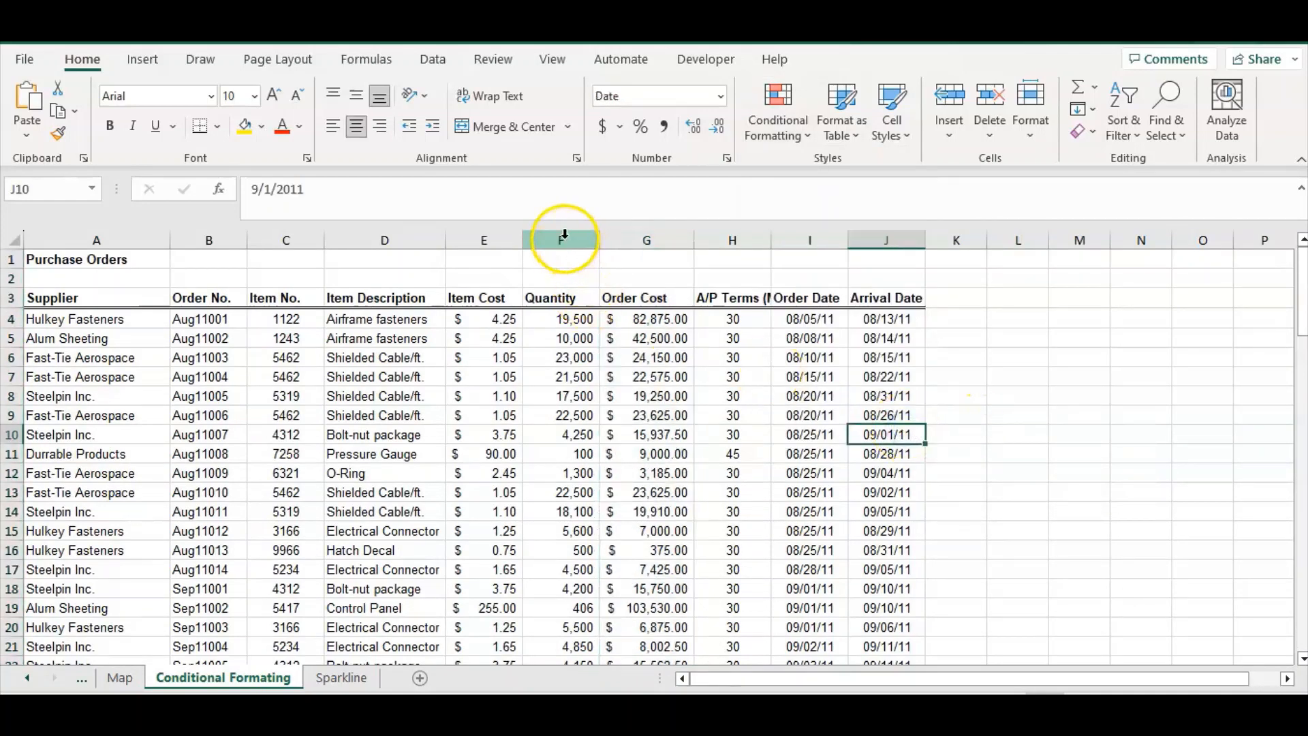
Apply a red-white-blue color scale to both the Quantity and Order Cost columns
left_click_drag(560, 240, 625, 252)
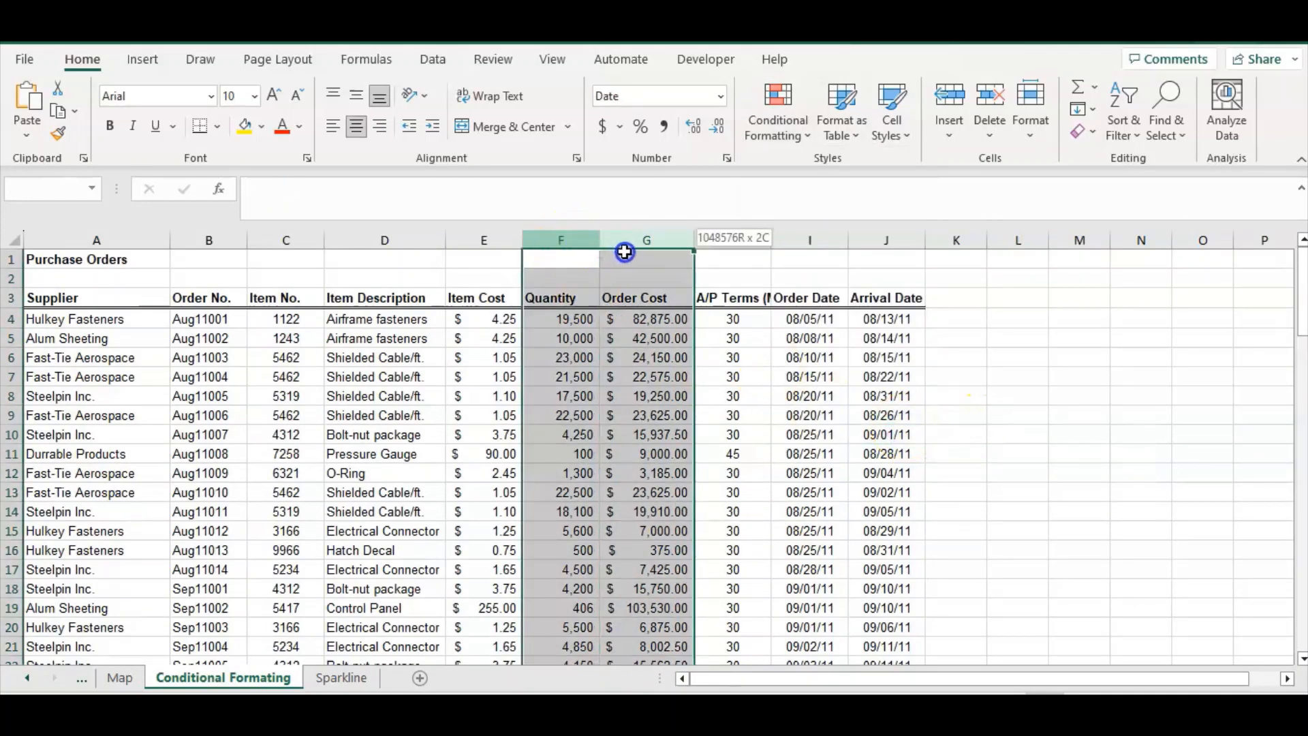
left_click(773, 122)
mouse_move(870, 310)
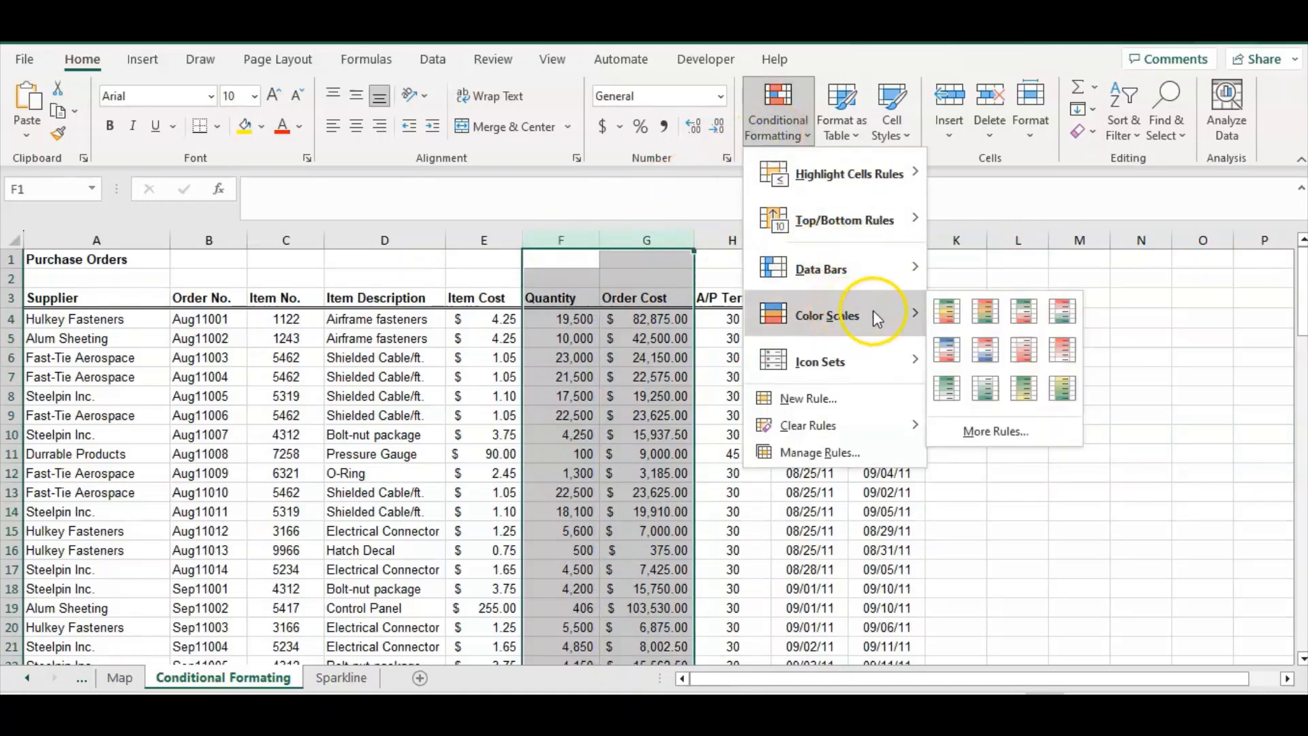
left_click(988, 349)
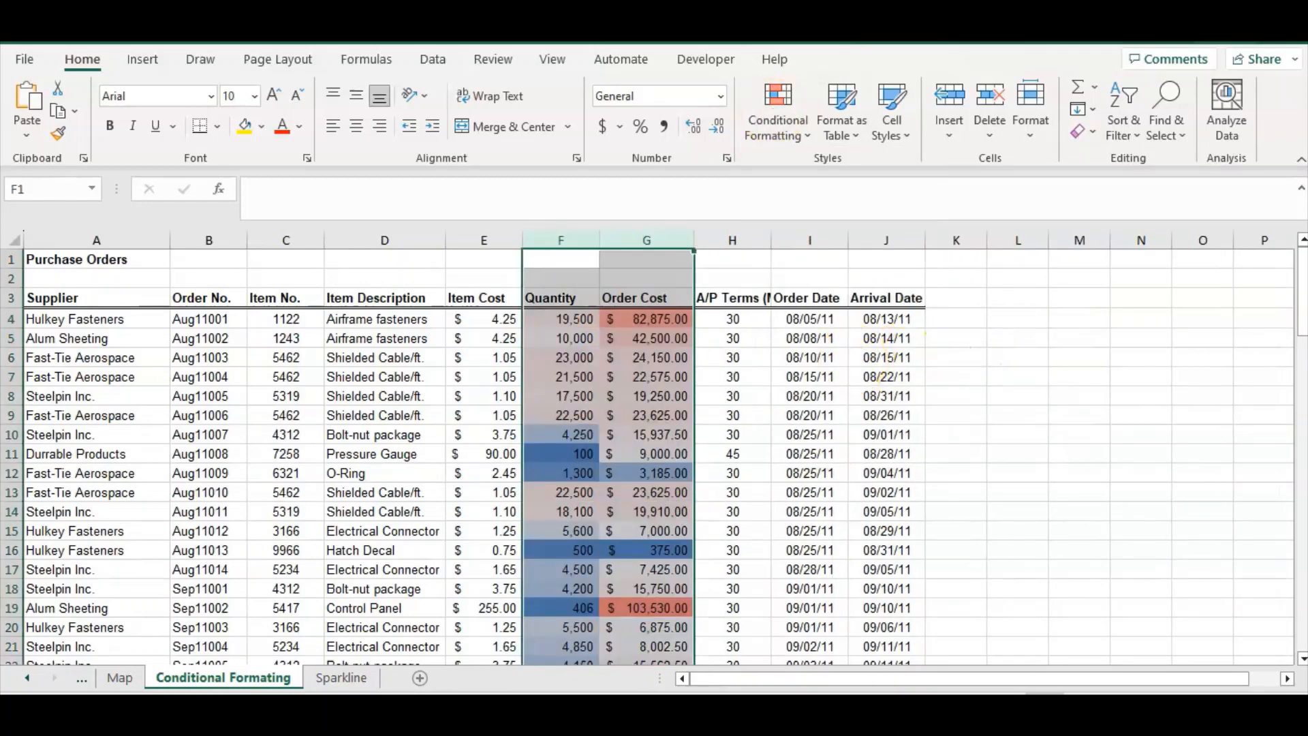
Apply the 3 Traffic Lights (Unrimmed) icon set to the Order Cost values
left_click(778, 109)
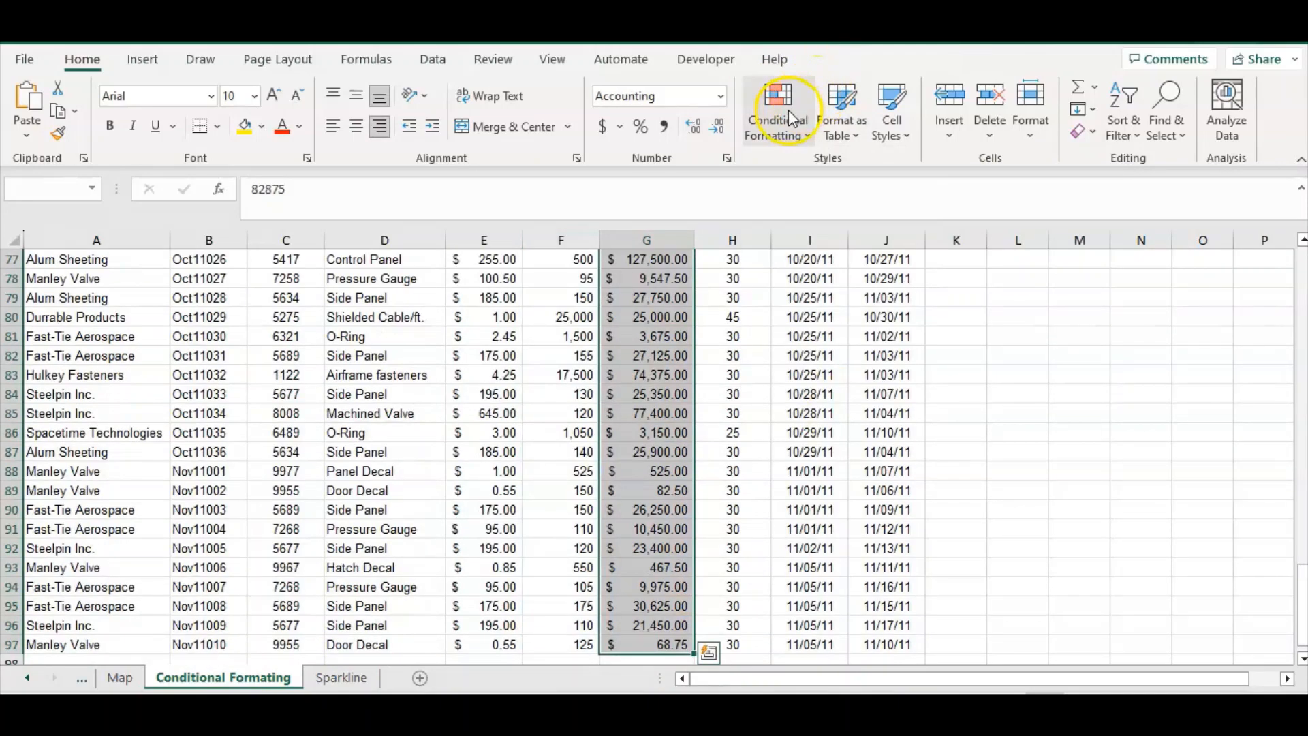
left_click(787, 109)
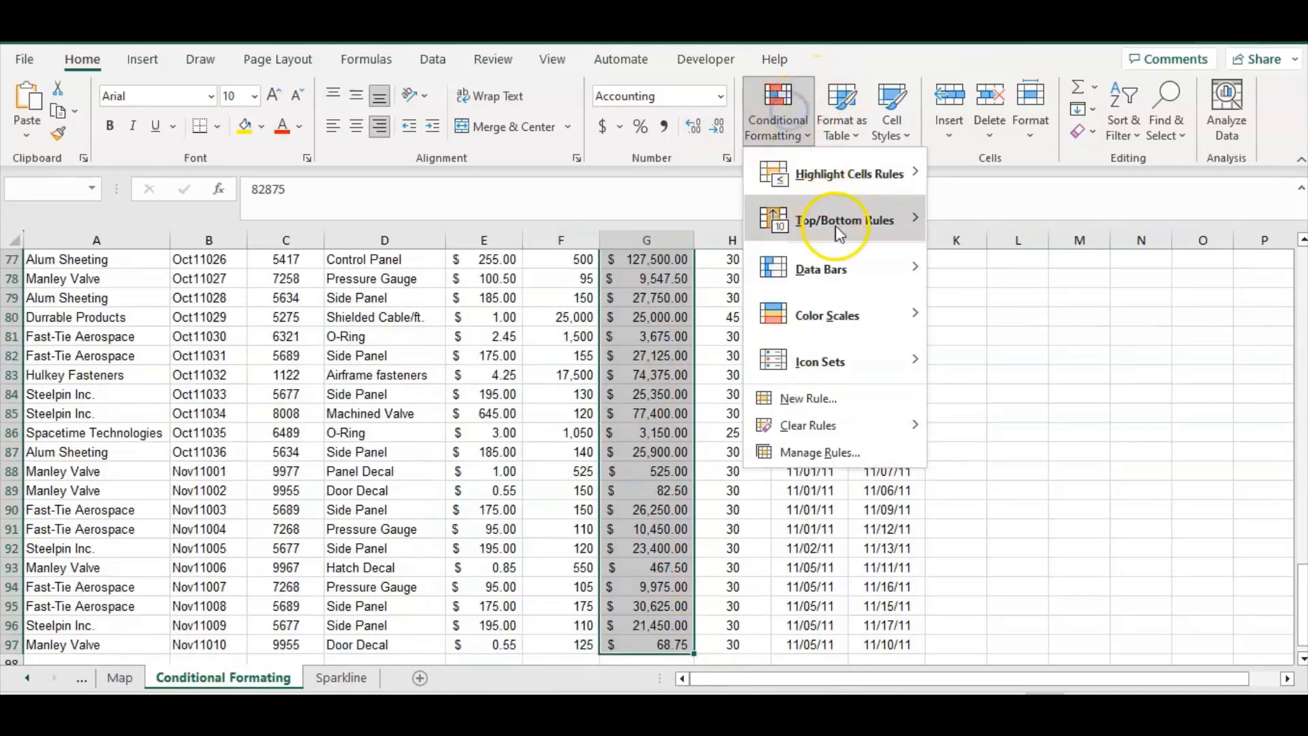
mouse_move(850, 365)
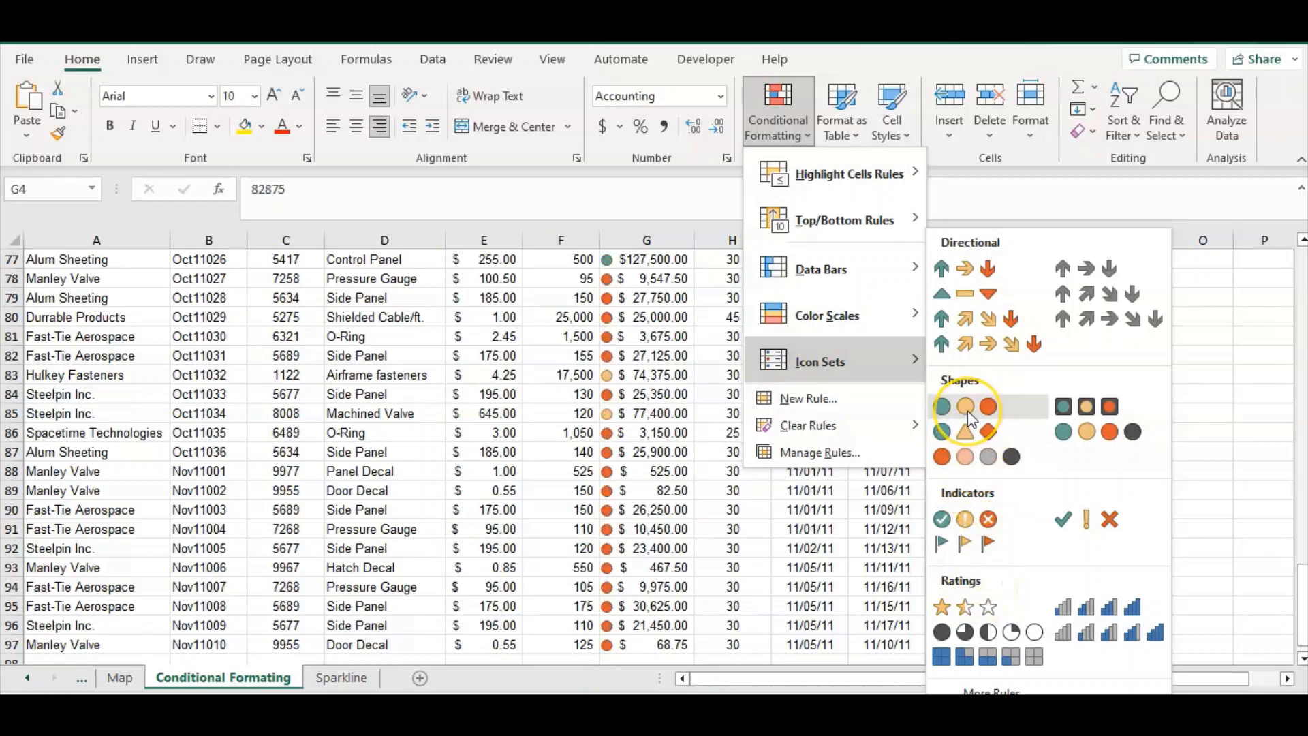
left_click(994, 412)
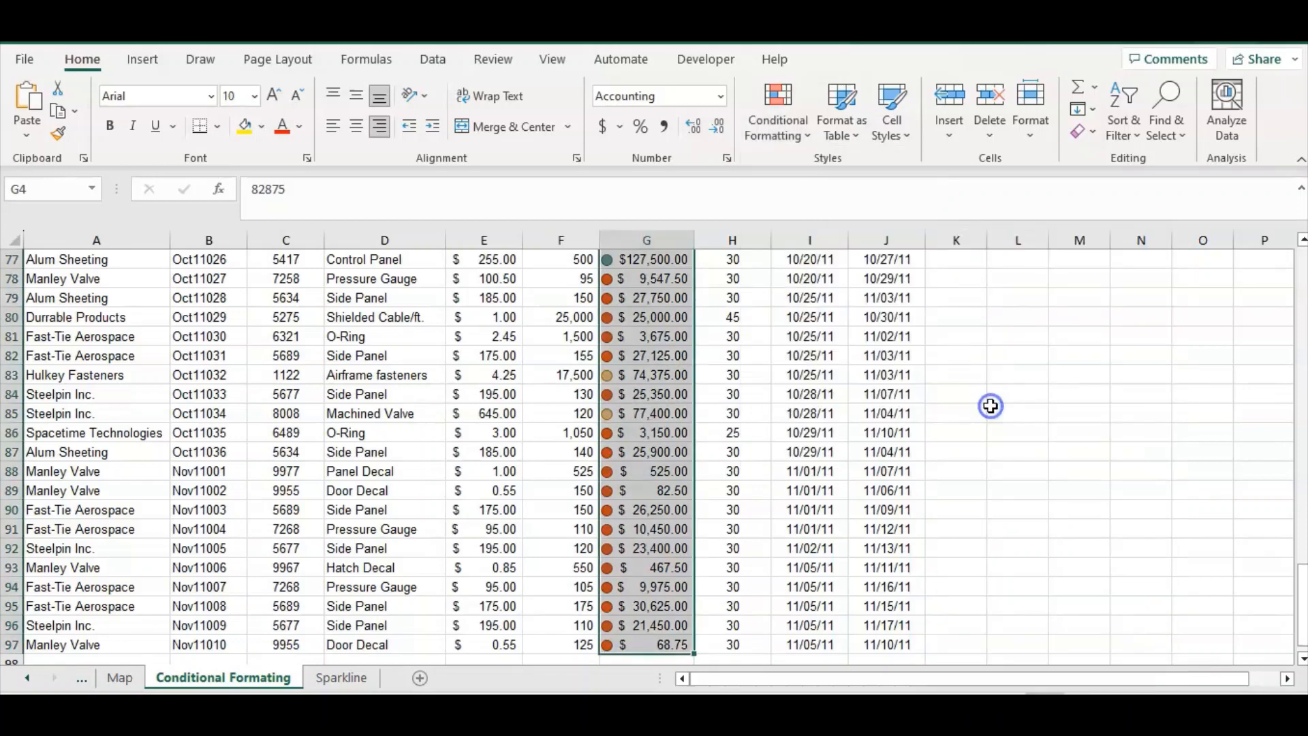
scroll(635, 544, "up", 15)
scroll(635, 545, "up", 10)
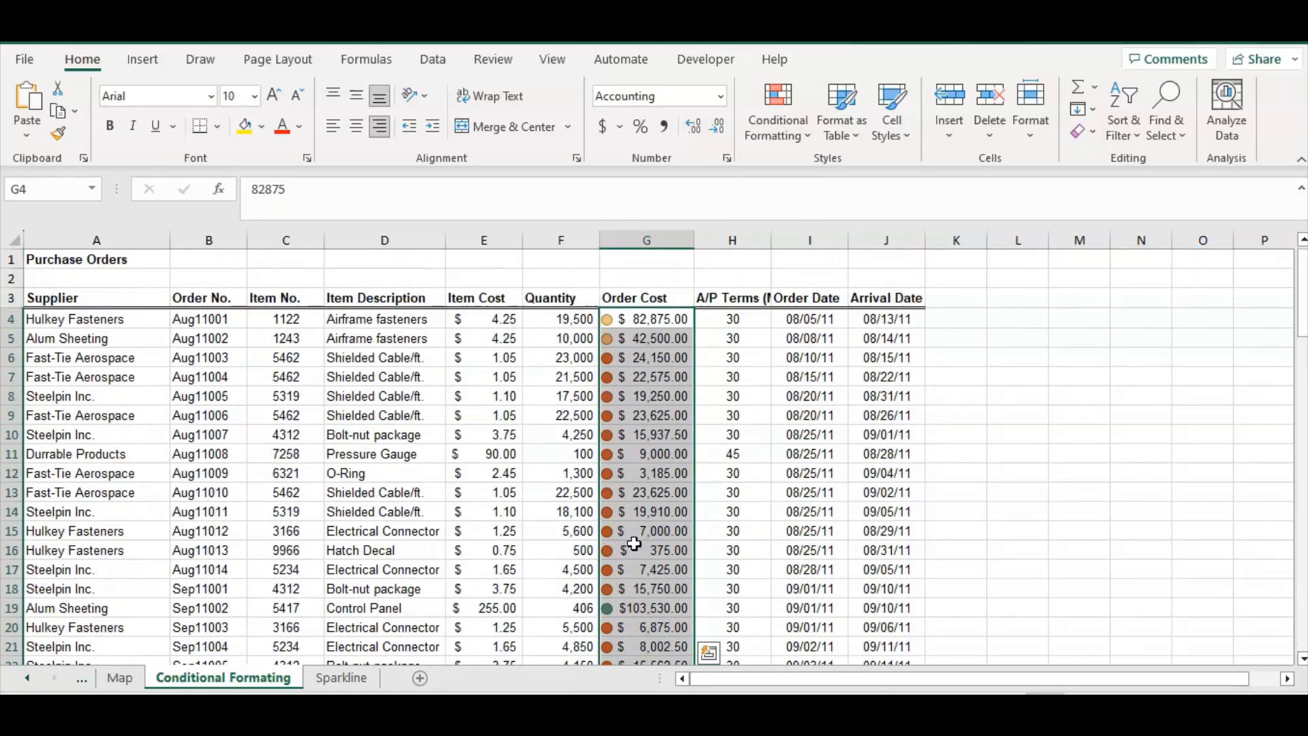
Start creating a new conditional formatting rule for the Order Cost values
left_click(774, 121)
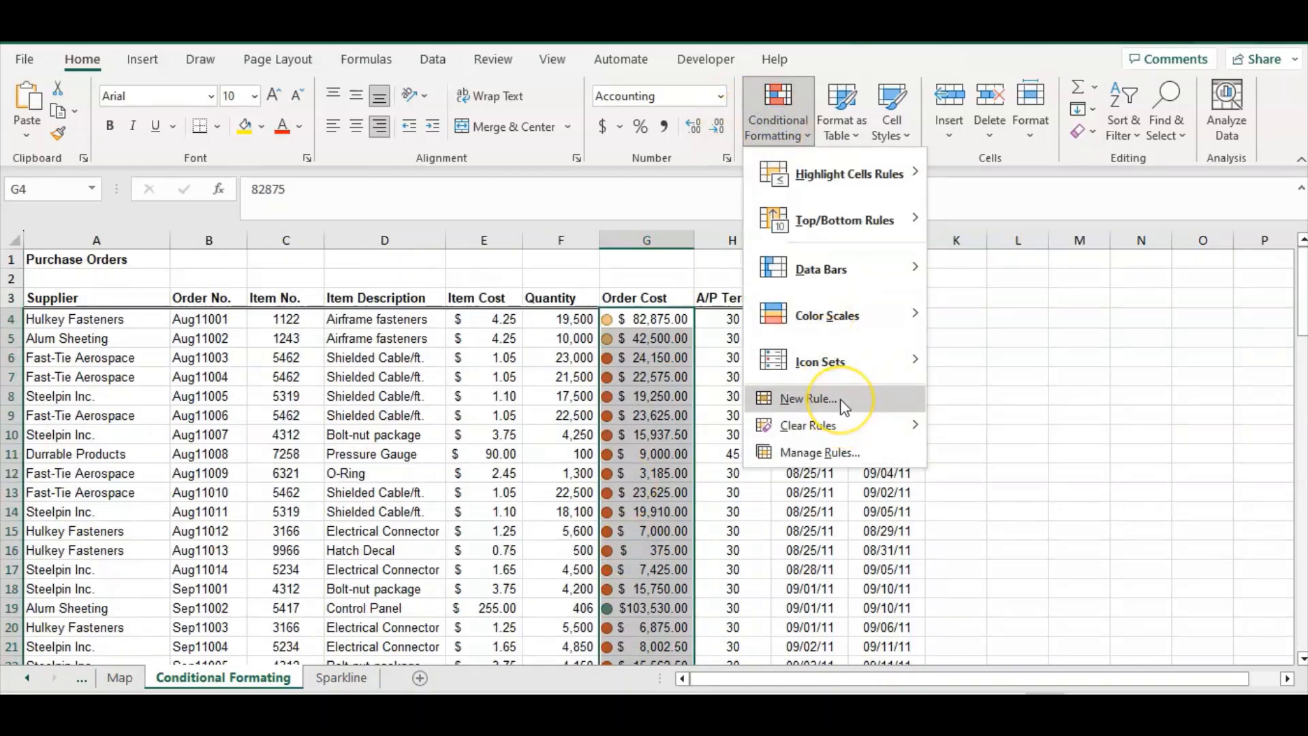